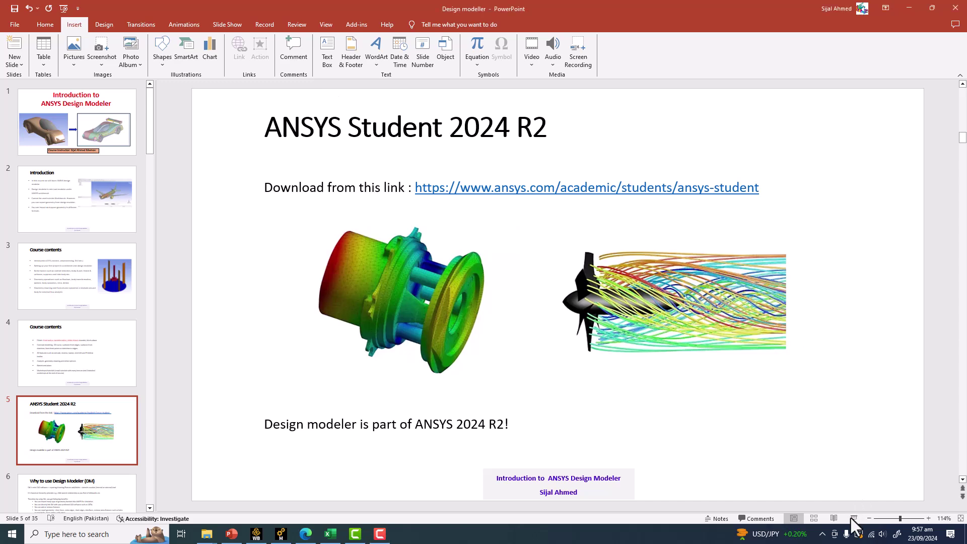
Present slide 5, the ANSYS Student 2024 R2 slide with its download link, as a full-screen slide show.
left_click(852, 519)
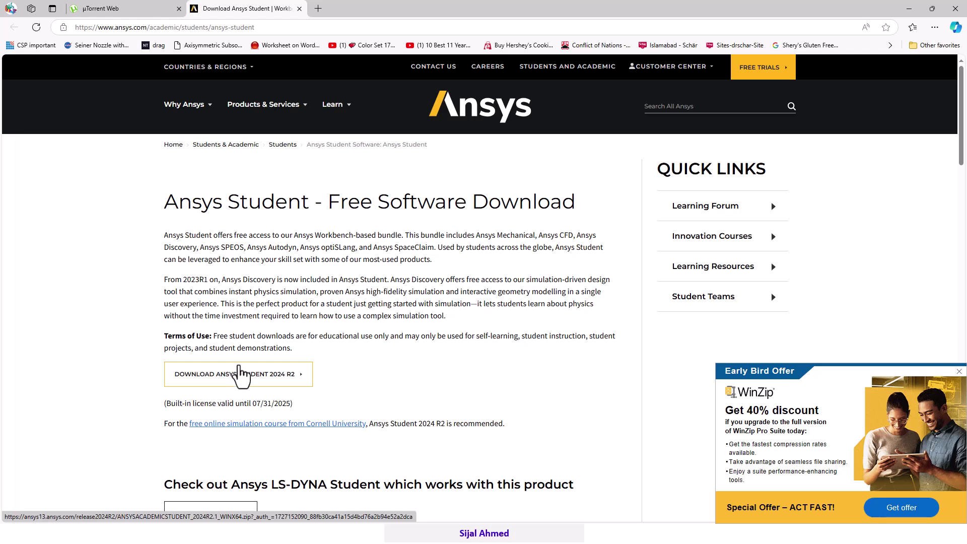
Expand the Installation Steps section and read its pre-install checks and setup.exe installation steps.
scroll(126, 295, "down", 5)
scroll(117, 289, "down", 5)
left_click(202, 228)
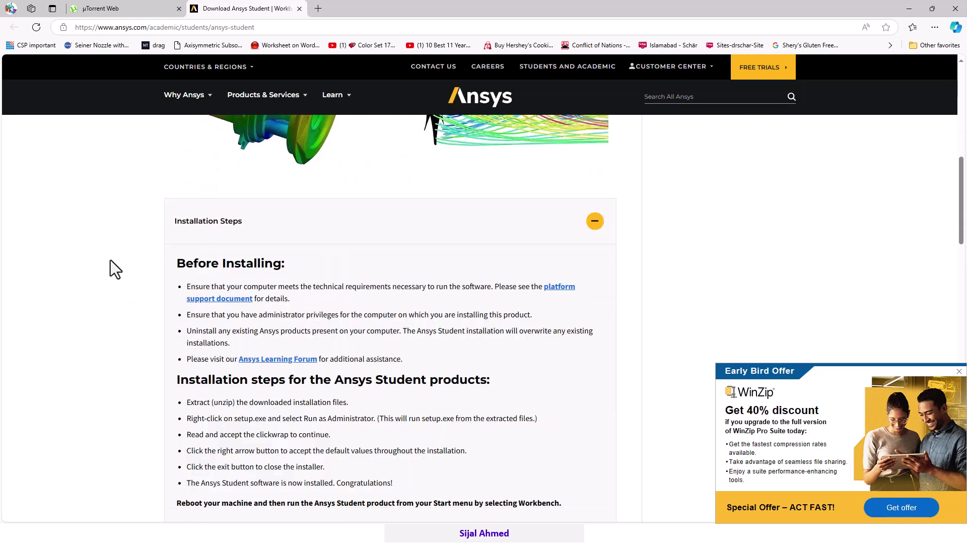
scroll(110, 260, "up", 4)
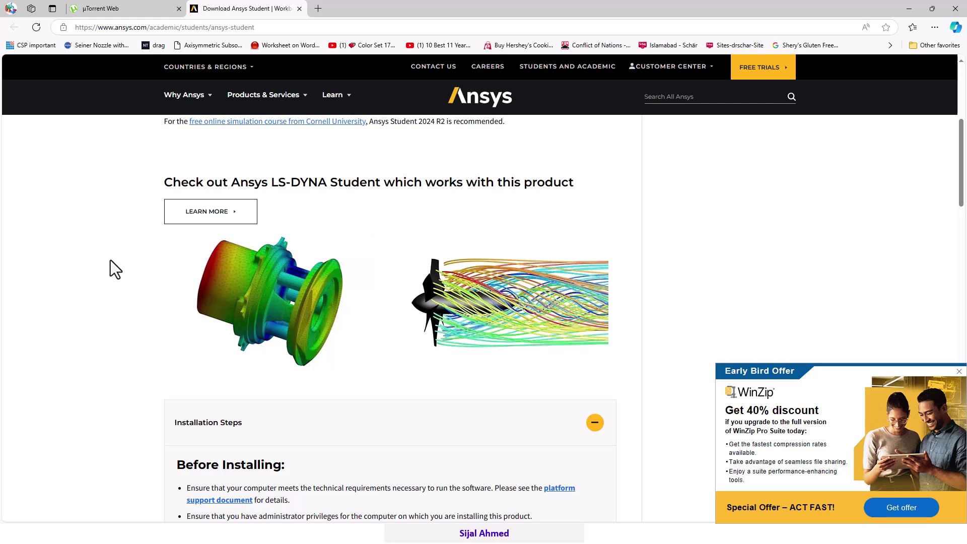
scroll(110, 260, "down", 3)
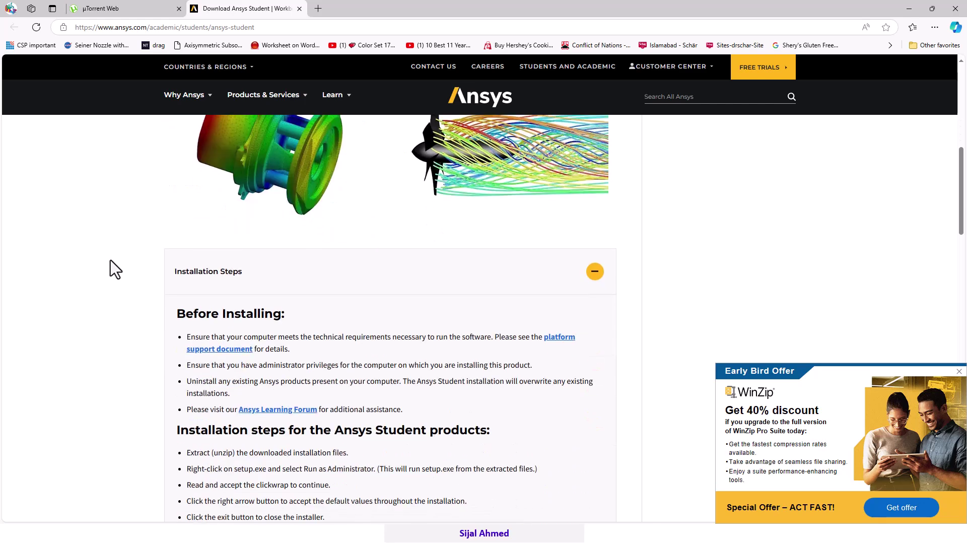
scroll(110, 259, "down", 3)
scroll(110, 260, "down", 4)
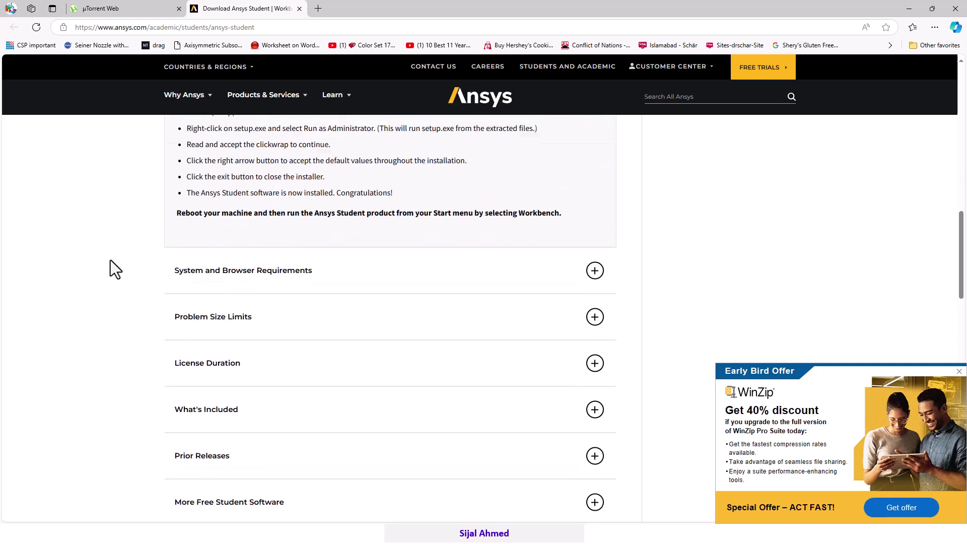
Expand the License Duration and Problem Size Limits sections on the Ansys Student page.
scroll(110, 260, "down", 2)
left_click(199, 253)
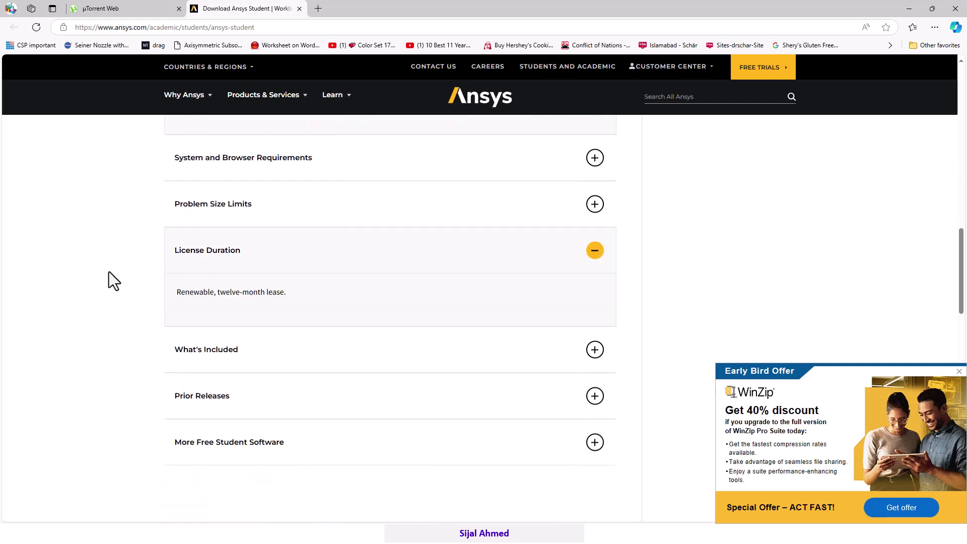
left_click(200, 212)
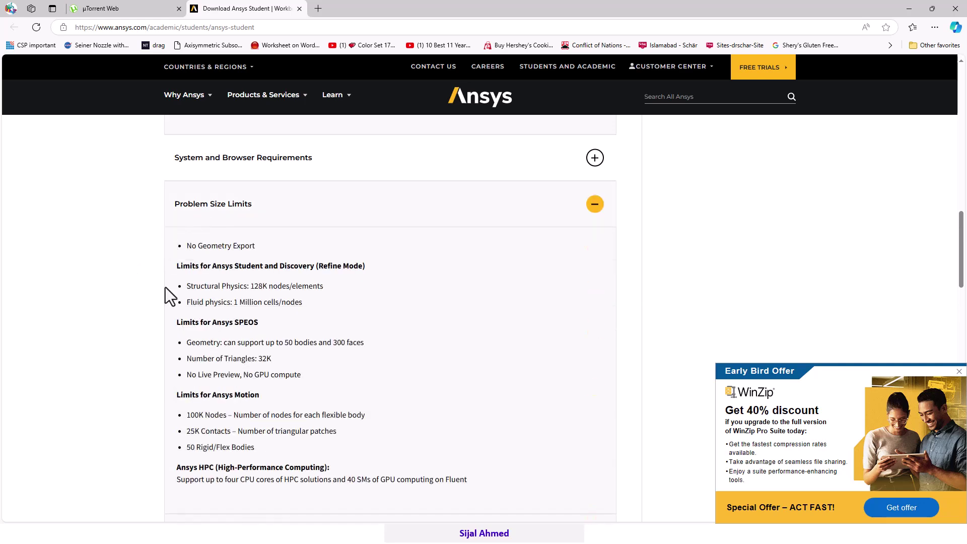
scroll(109, 291, "down", 3)
scroll(110, 290, "down", 6)
Expand the What's Included section and read through its contents.
left_click(186, 237)
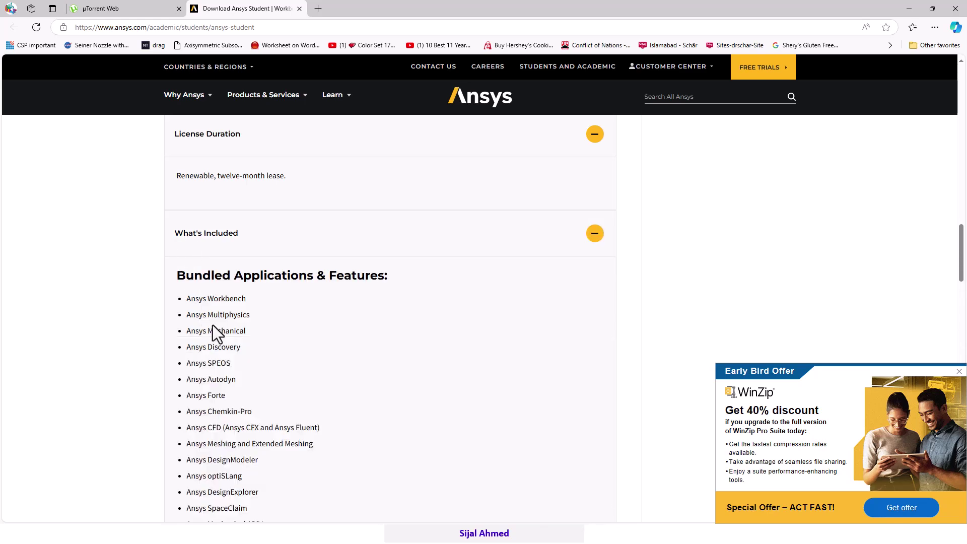
scroll(212, 325, "down", 8)
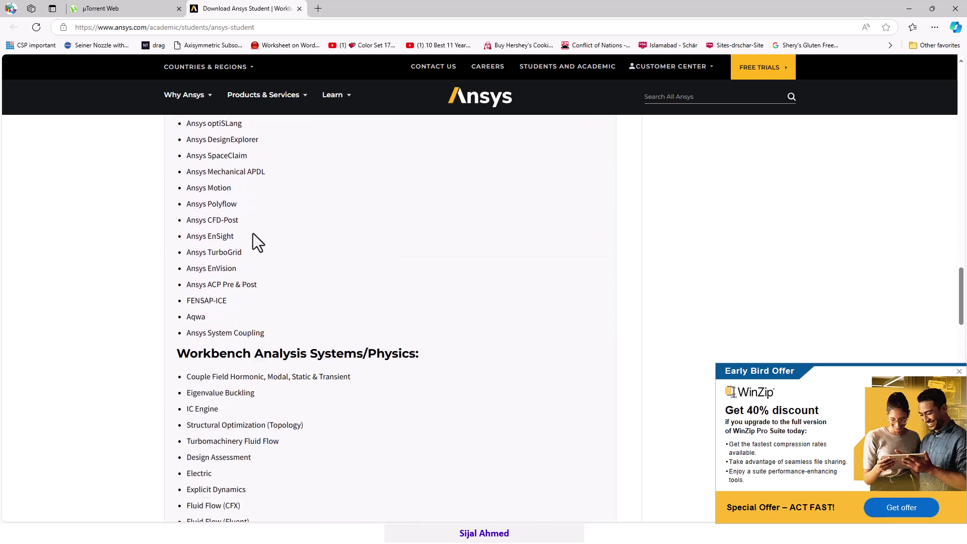
scroll(157, 259, "down", 3)
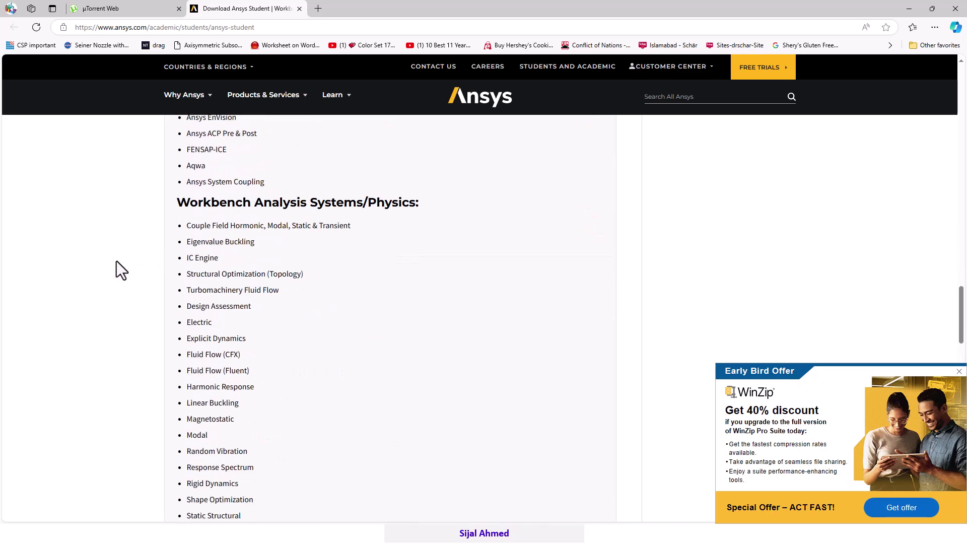
scroll(116, 261, "down", 1)
Open the Ansys for Students page from the Google results for 'ansys student'.
scroll(117, 260, "up", 1)
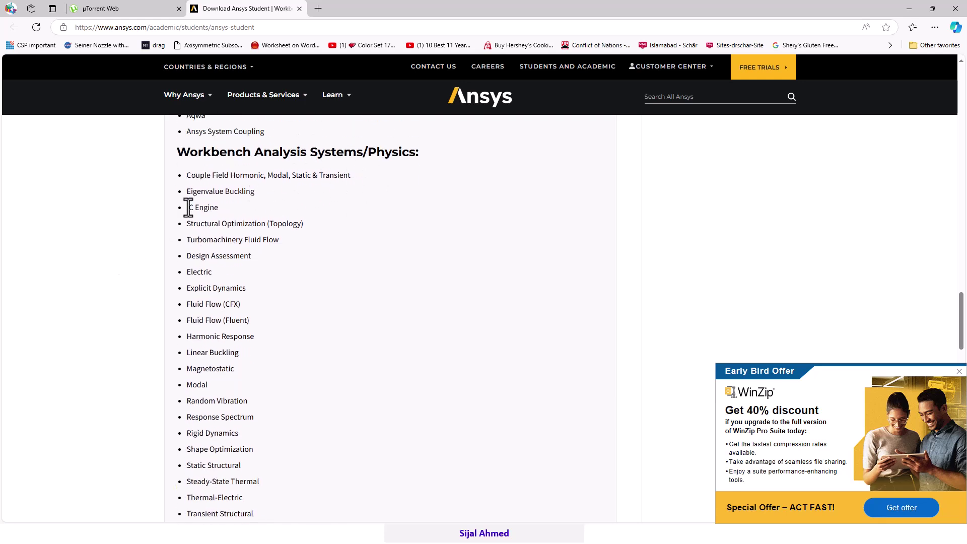
scroll(99, 352, "down", 5)
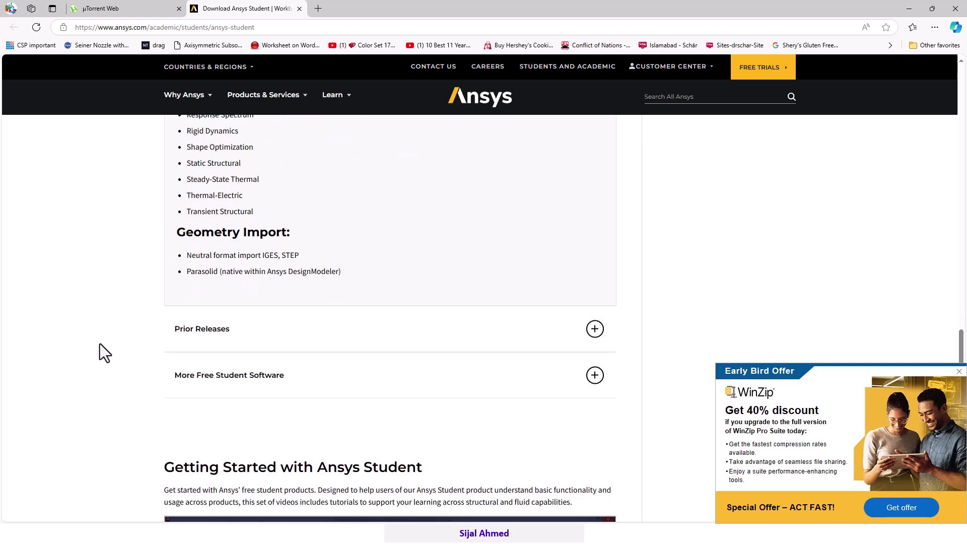
scroll(100, 344, "up", 8)
scroll(100, 344, "up", 10)
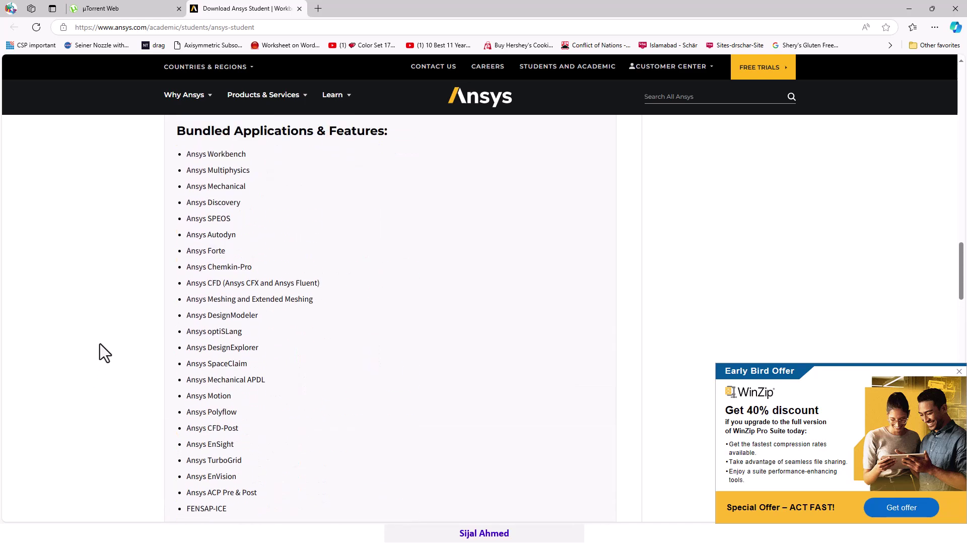
scroll(100, 344, "up", 6)
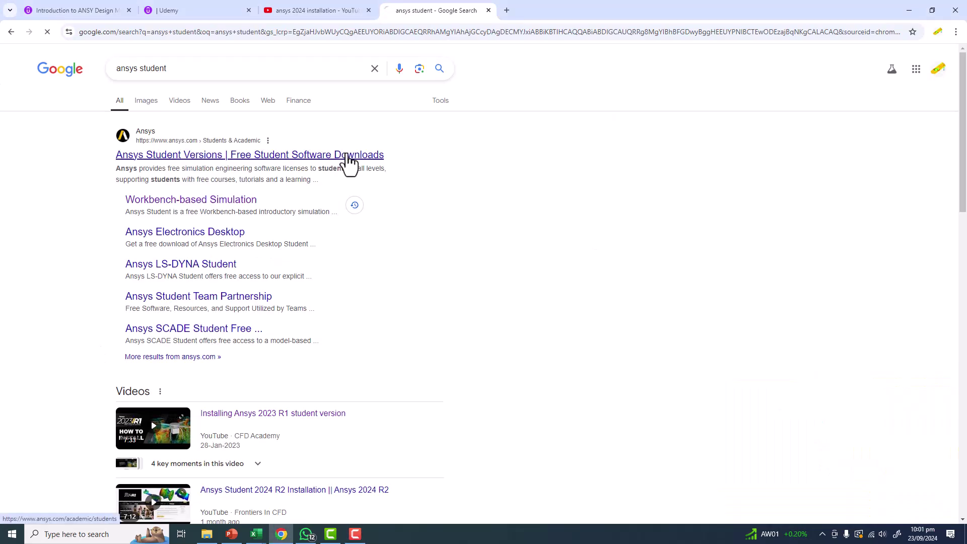
left_click(347, 155)
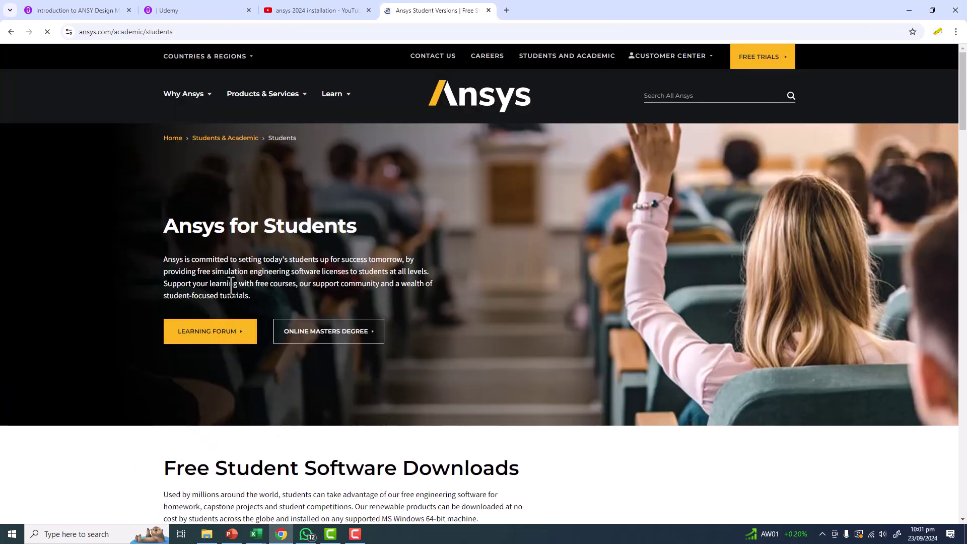
Open the Ansys Student free download page, then view Chrome's download history showing ANSYSACADEMICSTUDENT_2024R2.1_WINX64.zip.
scroll(236, 294, "down", 3)
scroll(231, 289, "down", 5)
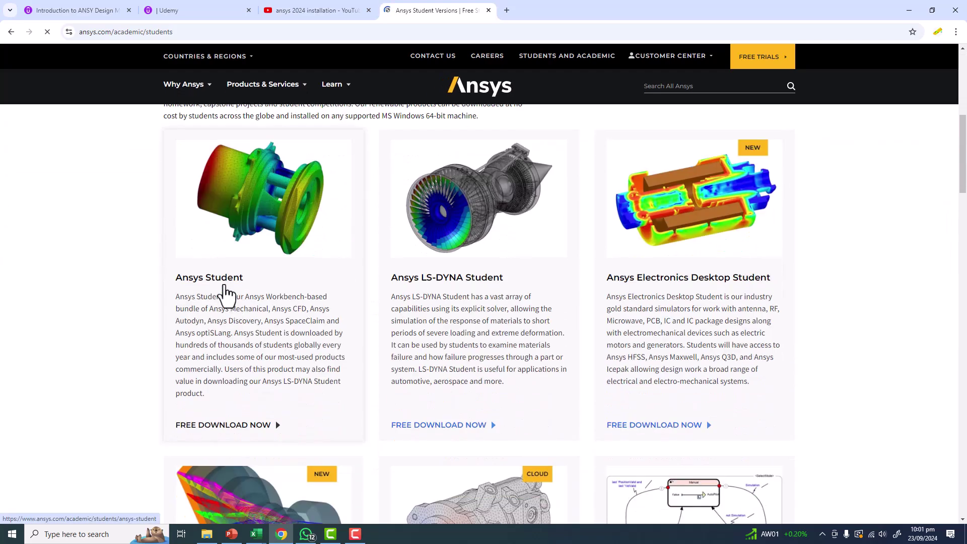
left_click(212, 285)
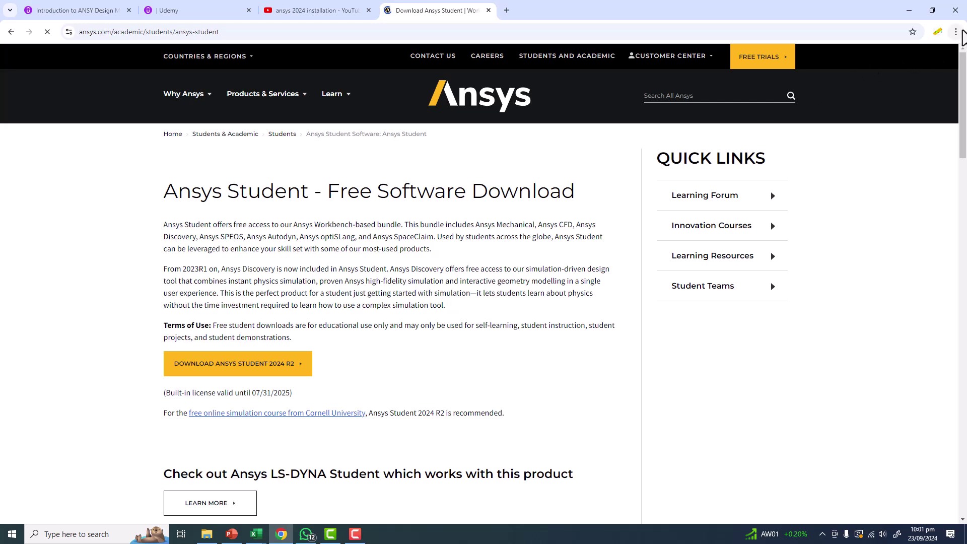
left_click(956, 32)
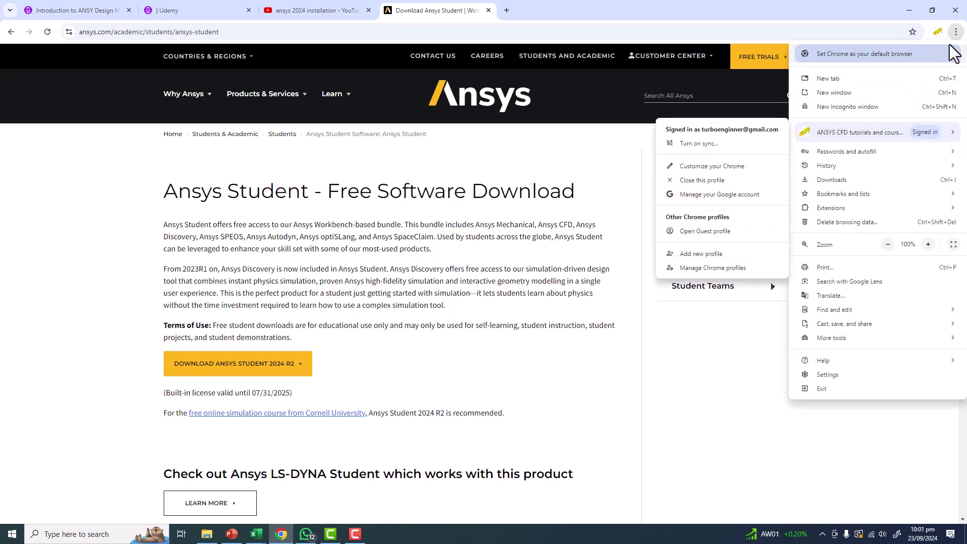
left_click(830, 184)
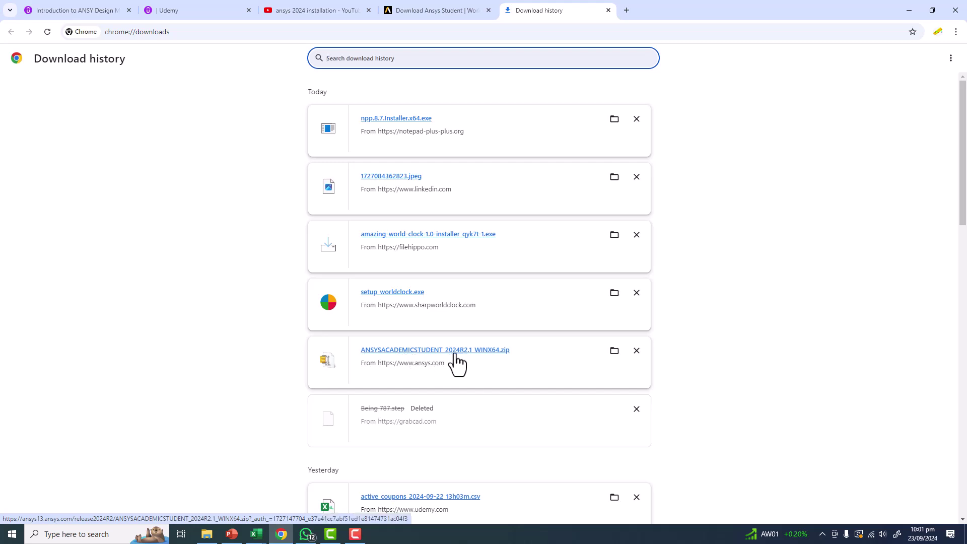
Unzip ANSYSACADEMICSTUDENT_2024R2.1_WINX64.zip into a same-named Downloads folder with WinZip's evaluation version.
left_click(615, 353)
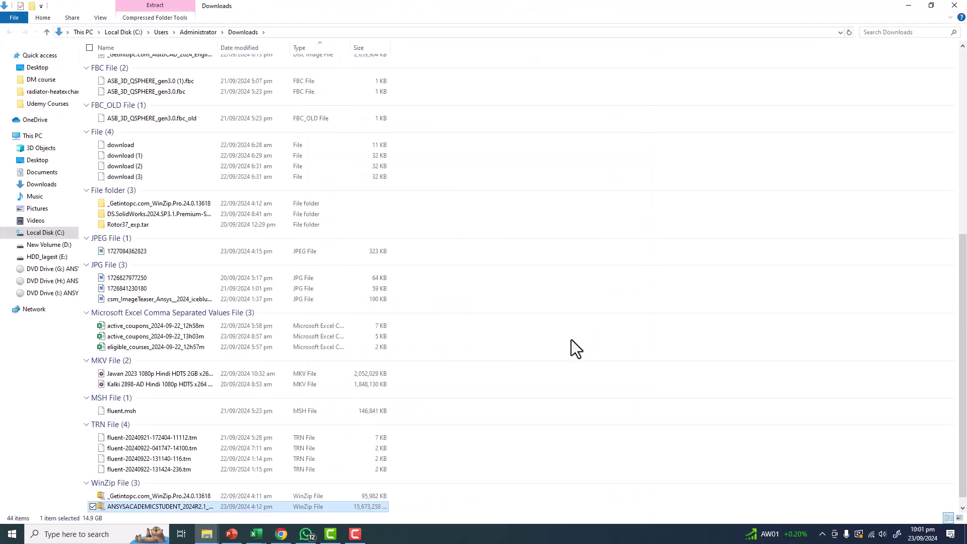
scroll(572, 339, "down", 1)
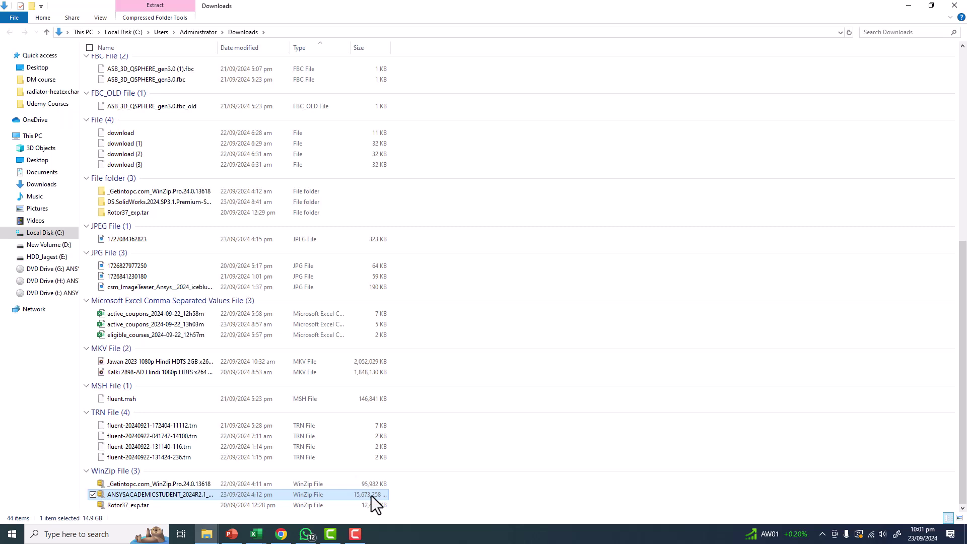
right_click(155, 492)
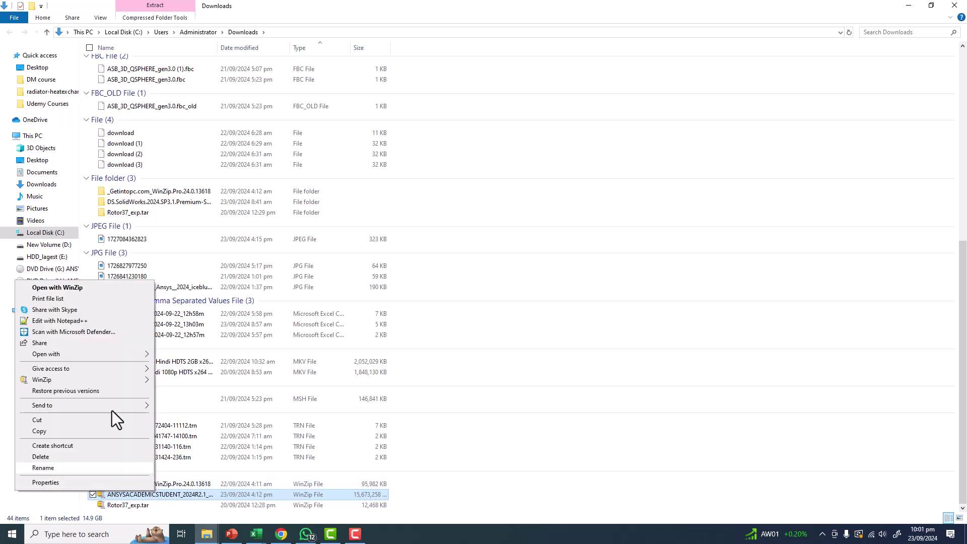
mouse_move(94, 380)
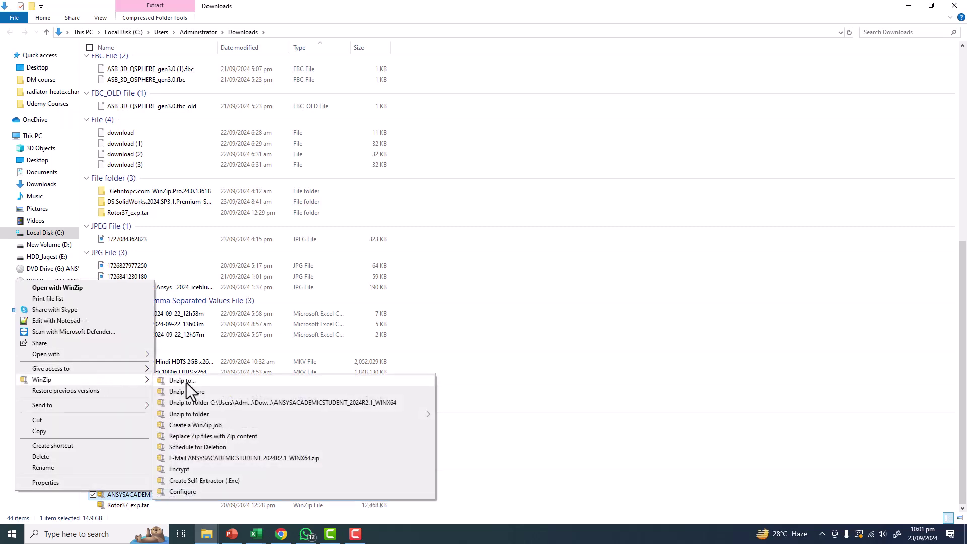
left_click(202, 403)
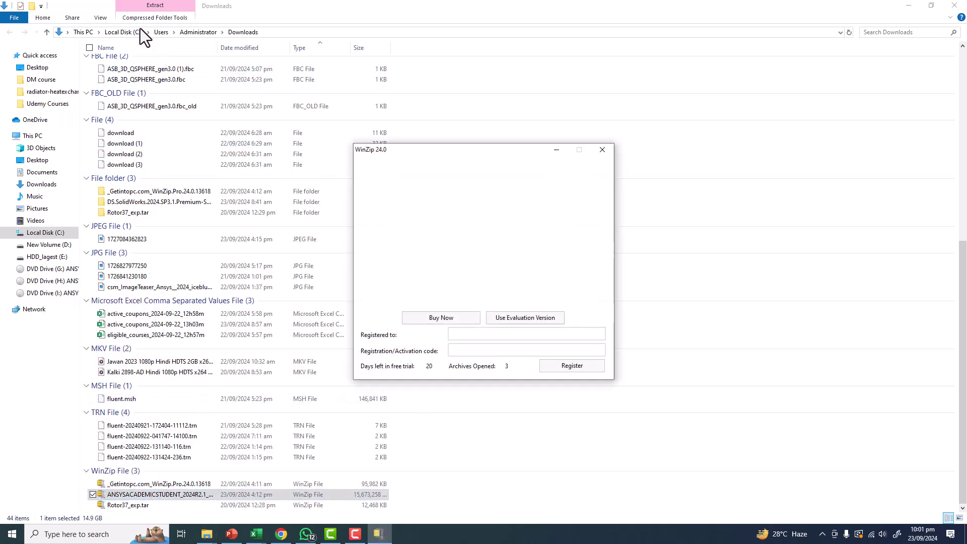
left_click(536, 316)
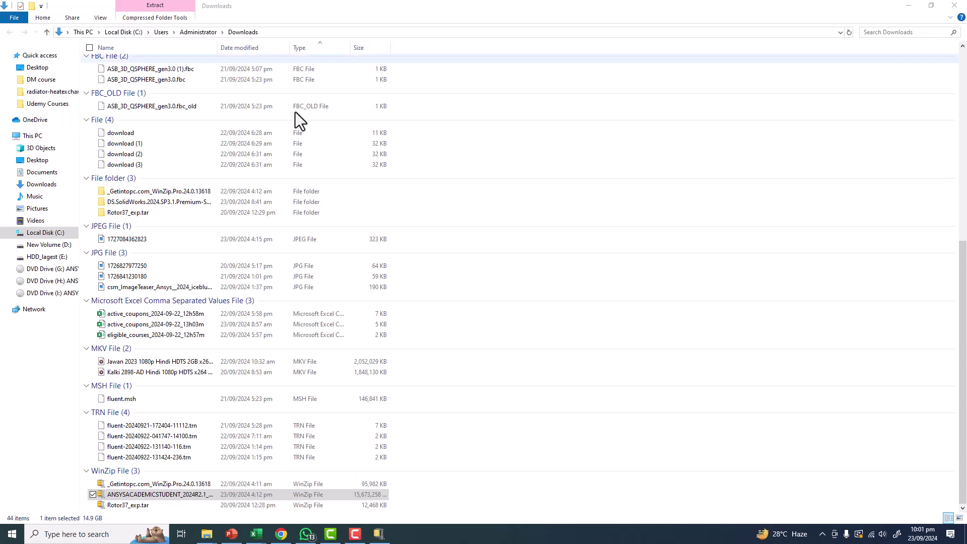
scroll(398, 226, "up", 8)
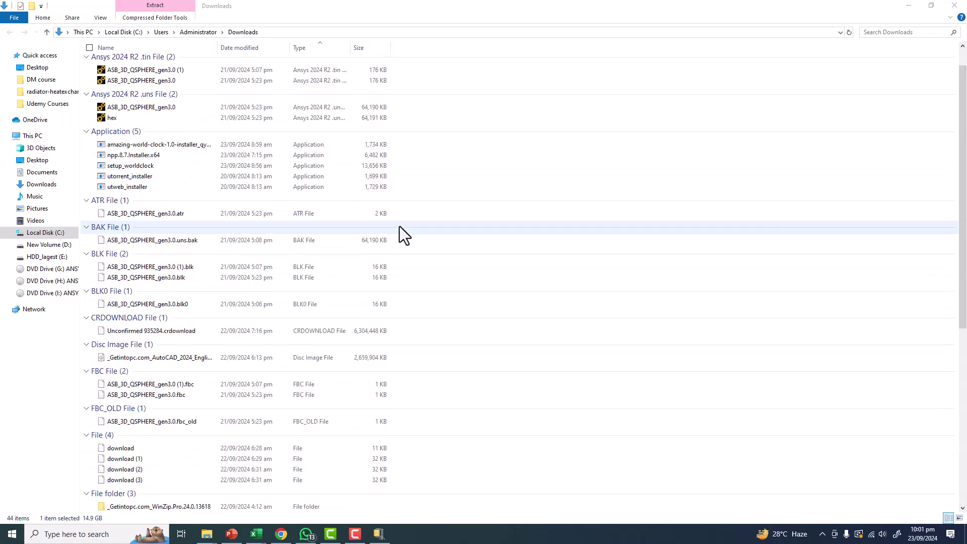
scroll(400, 226, "down", 7)
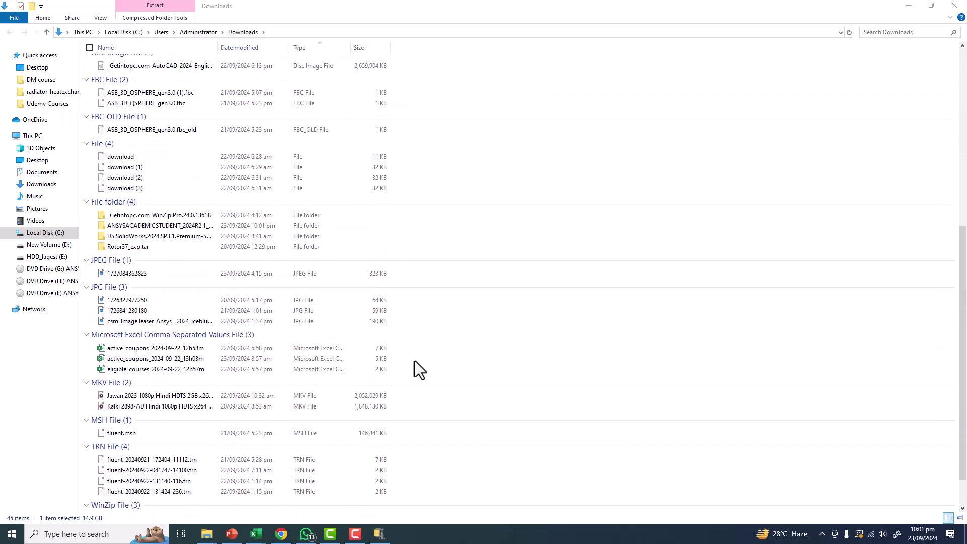
Let WinZip finish extracting and open the ANSYSACADEMICSTUDENT_2024R2.1_WINX64 folder with its single subfolder.
double_click(125, 225)
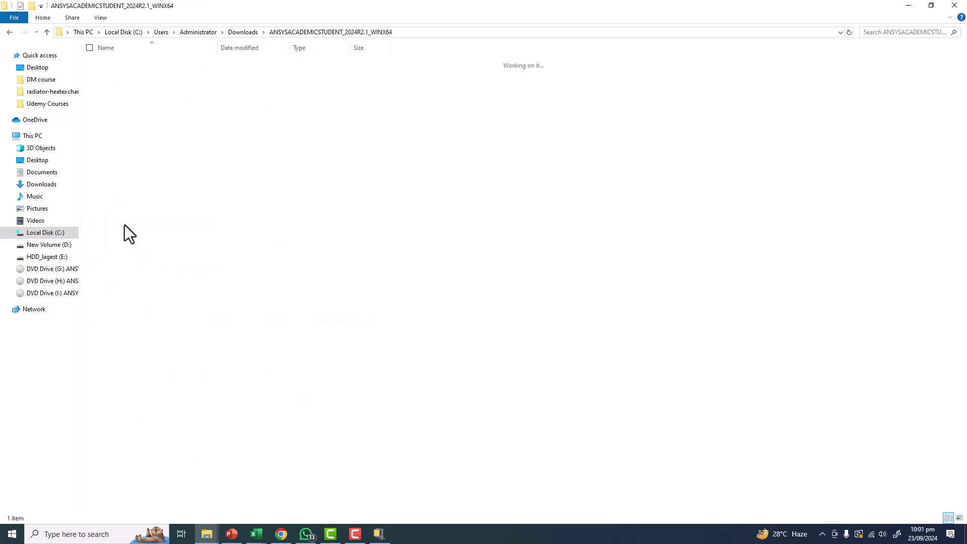
left_click(379, 534)
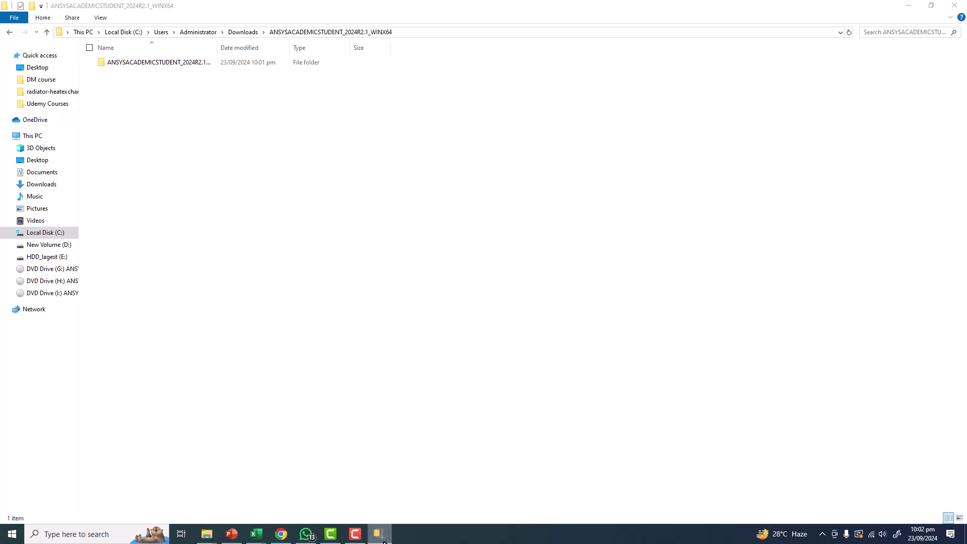
double_click(164, 62)
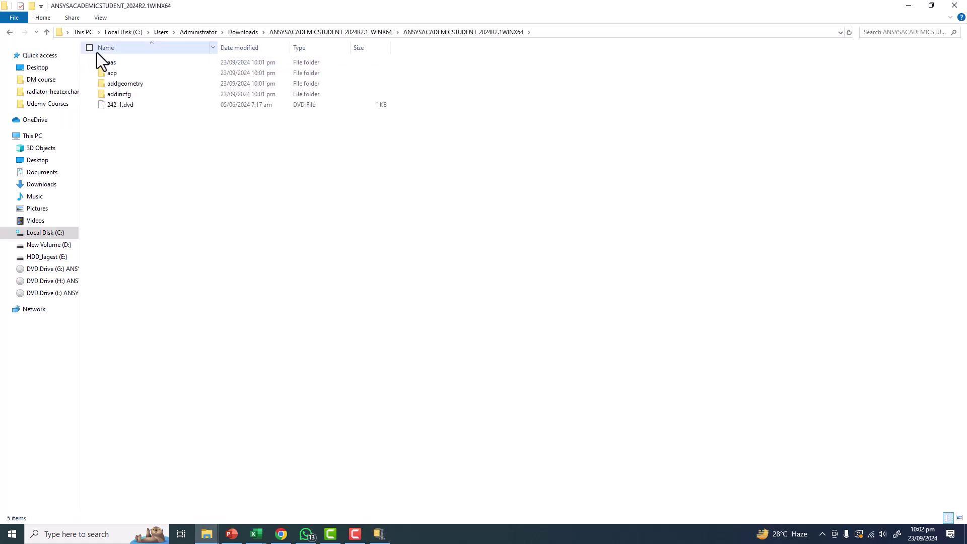
left_click(47, 32)
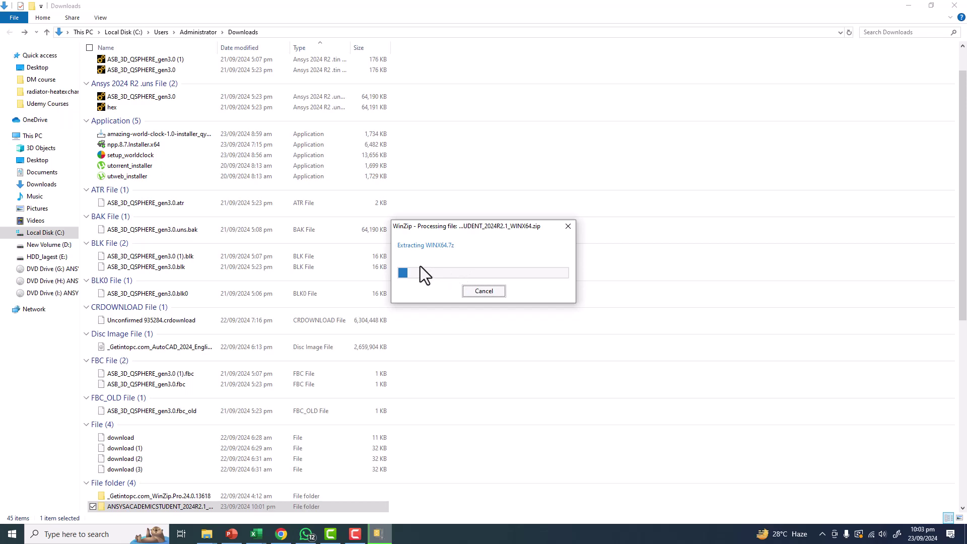
scroll(151, 372, "down", 3)
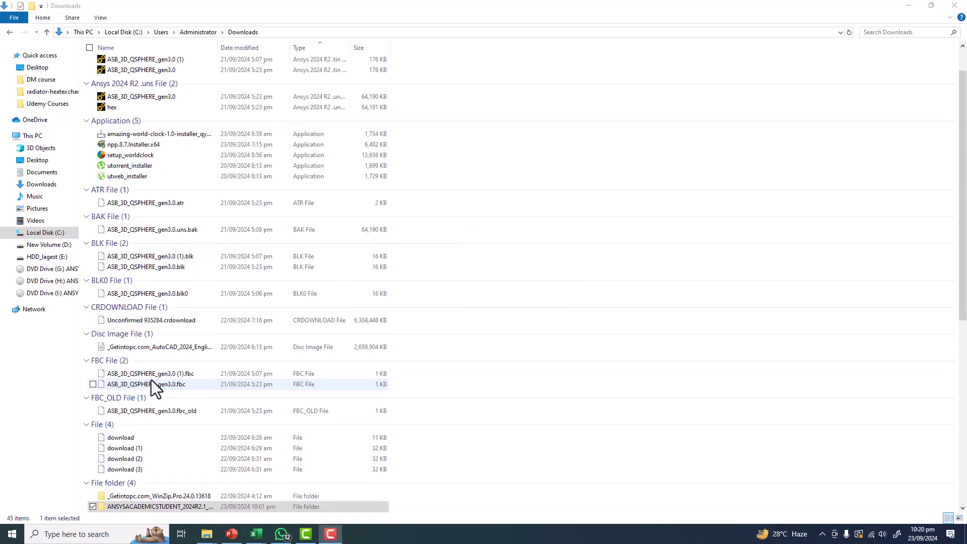
scroll(151, 380, "down", 2)
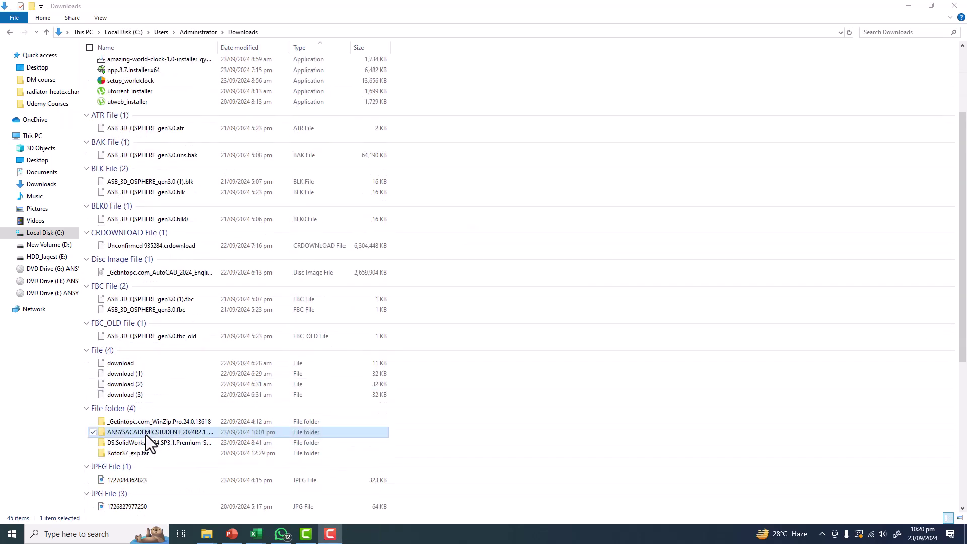
Open the inner ANSYSACADEMICSTUDENT_2024R2.1WINX64 installer folder and scroll to its setup application among 96 items.
double_click(128, 431)
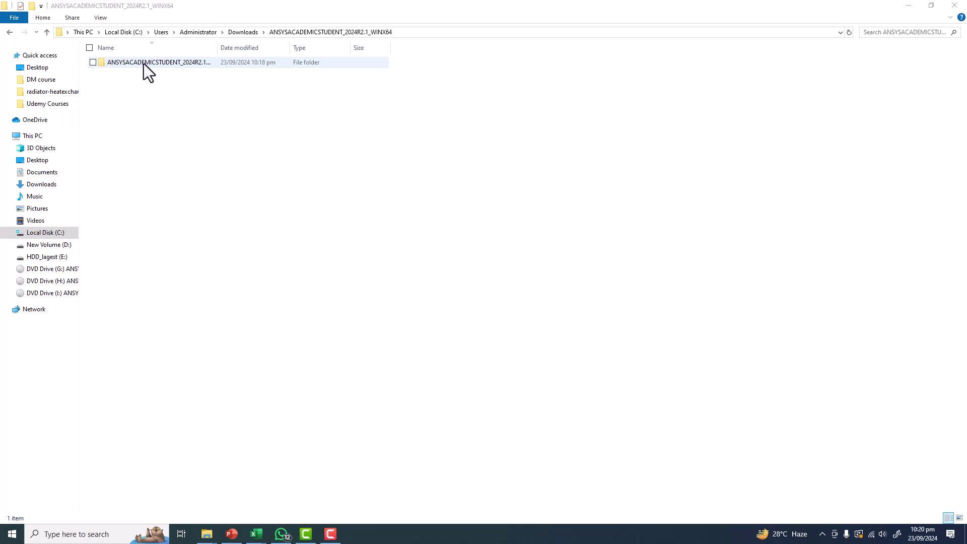
double_click(177, 64)
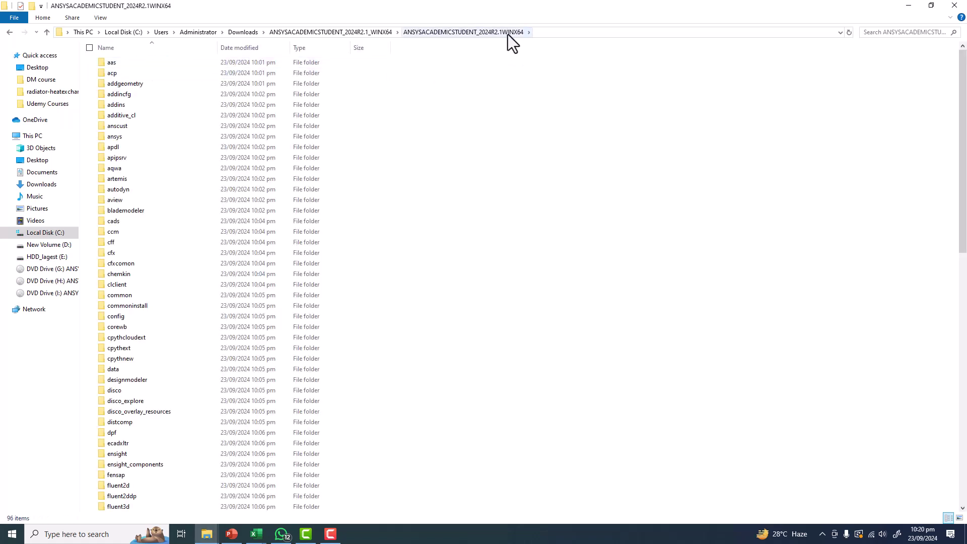
scroll(371, 182, "down", 14)
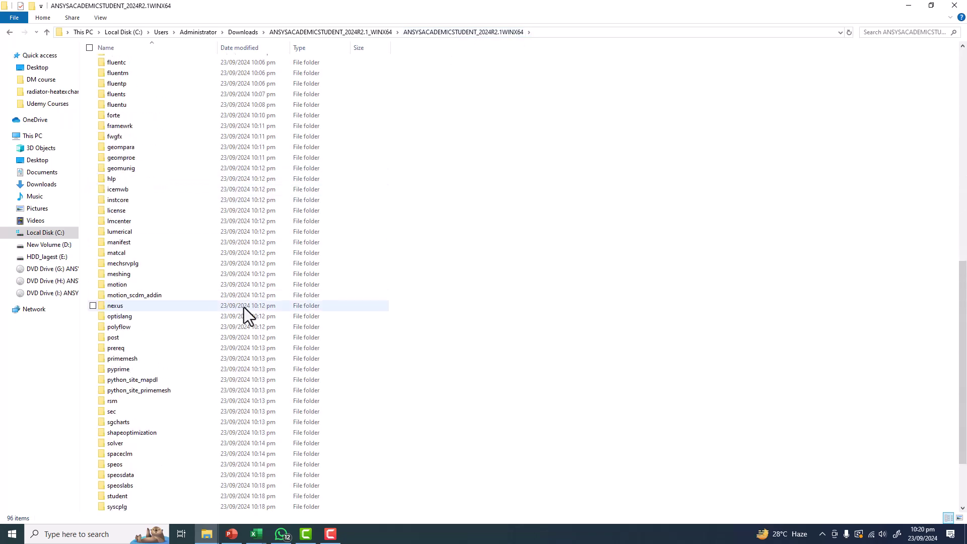
scroll(246, 315, "down", 3)
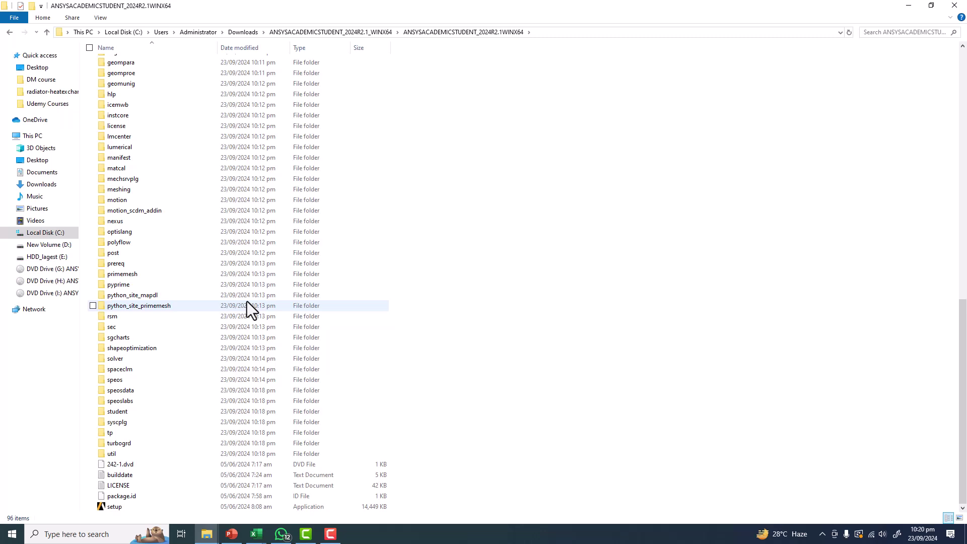
Read the LICENSE file in Notepad, then close it.
left_click(126, 487)
double_click(125, 487)
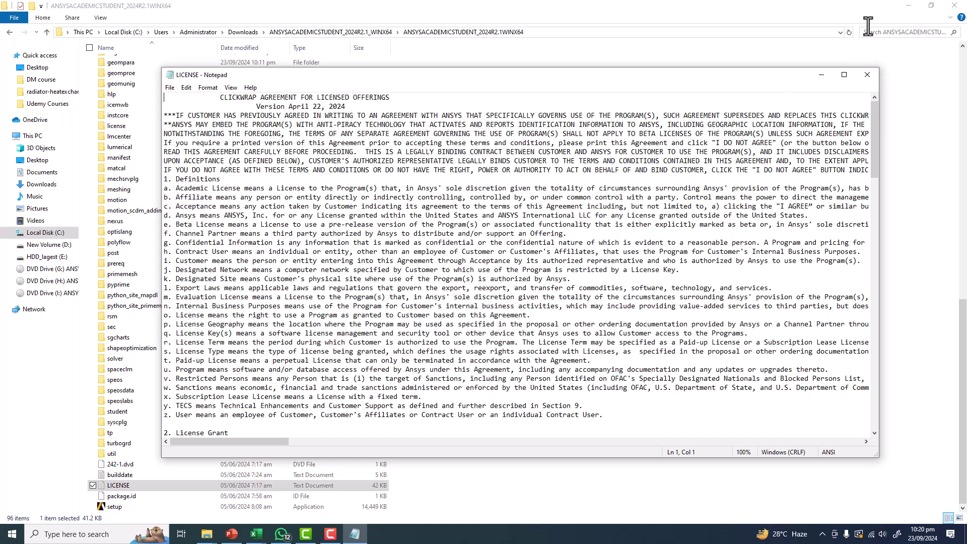
left_click(874, 76)
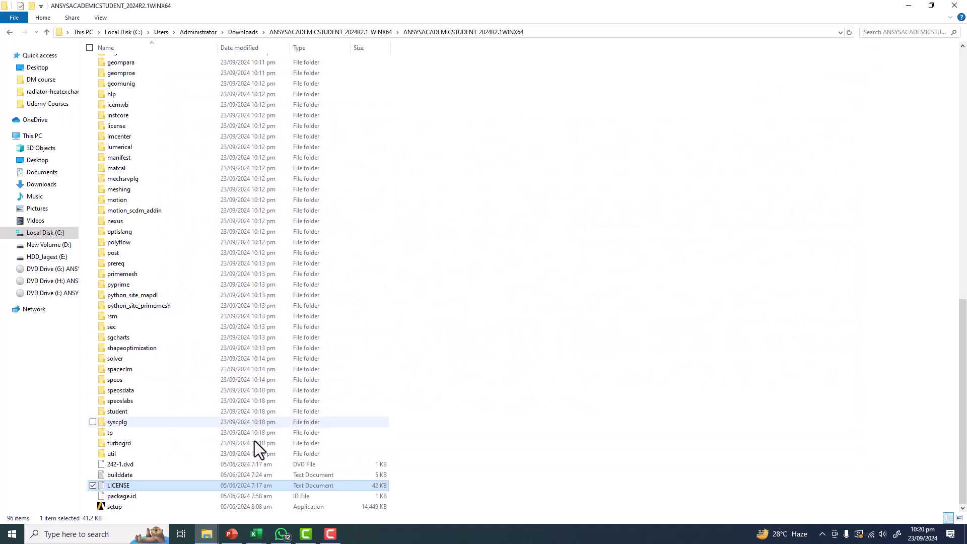
Run setup as administrator, accept the licence, and install to C:\Program Files\ANSYS Inc\ANSYS Student.
left_click(110, 506)
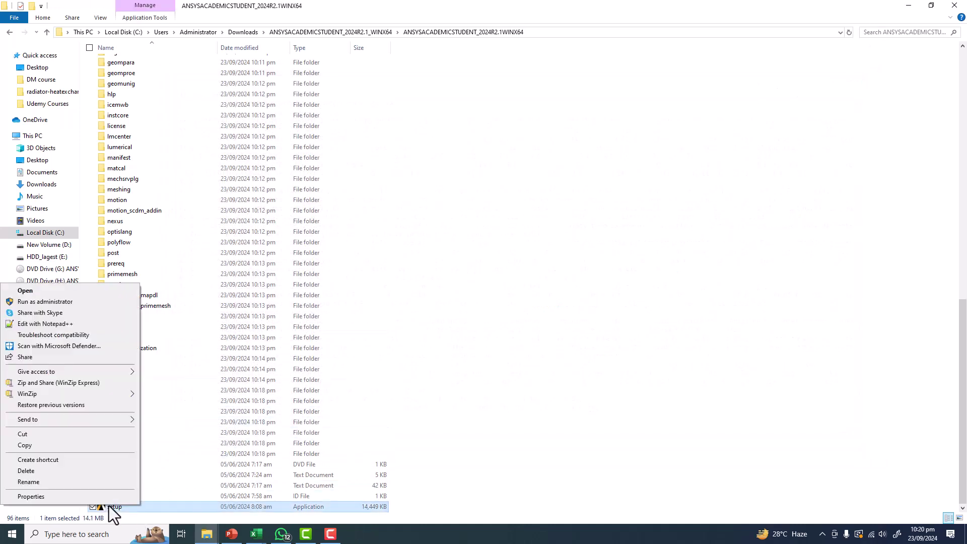
left_click(66, 301)
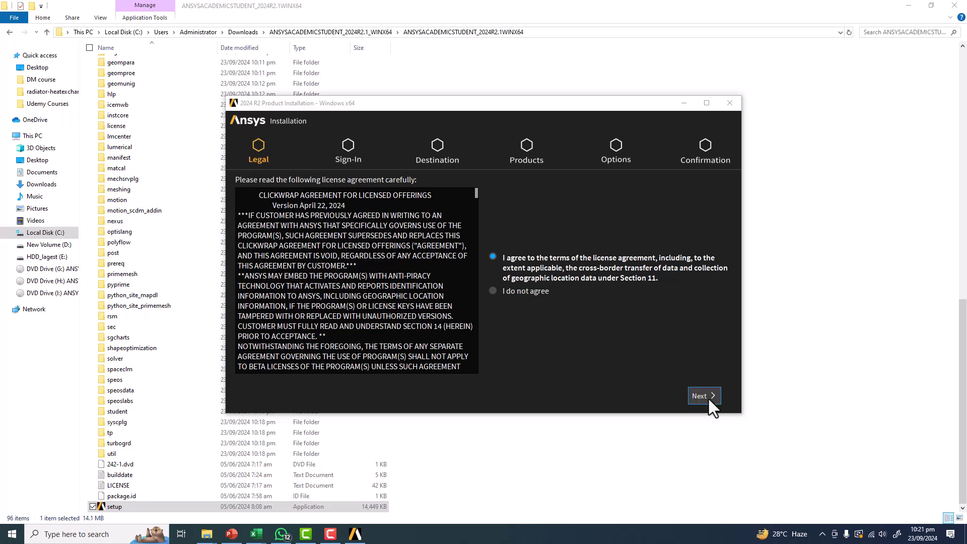
left_click(709, 399)
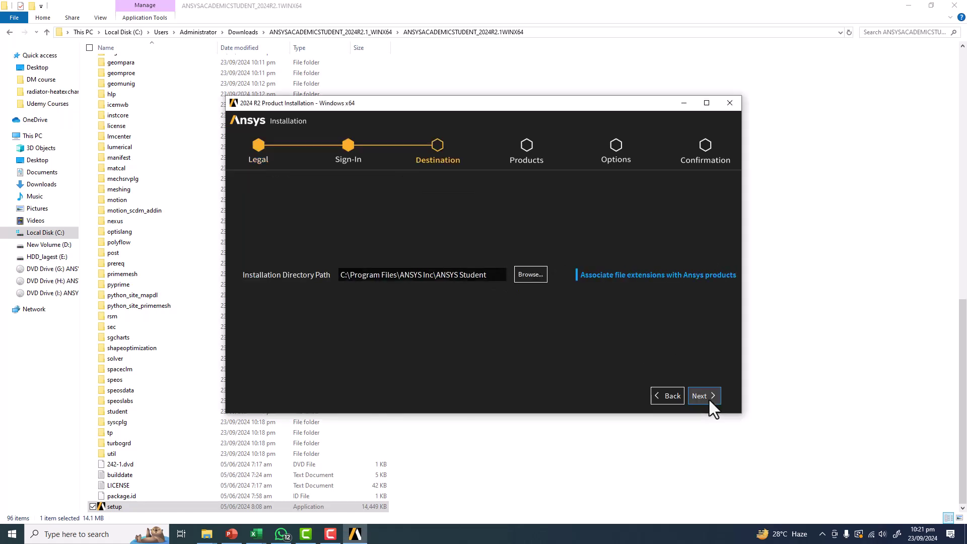
left_click(709, 399)
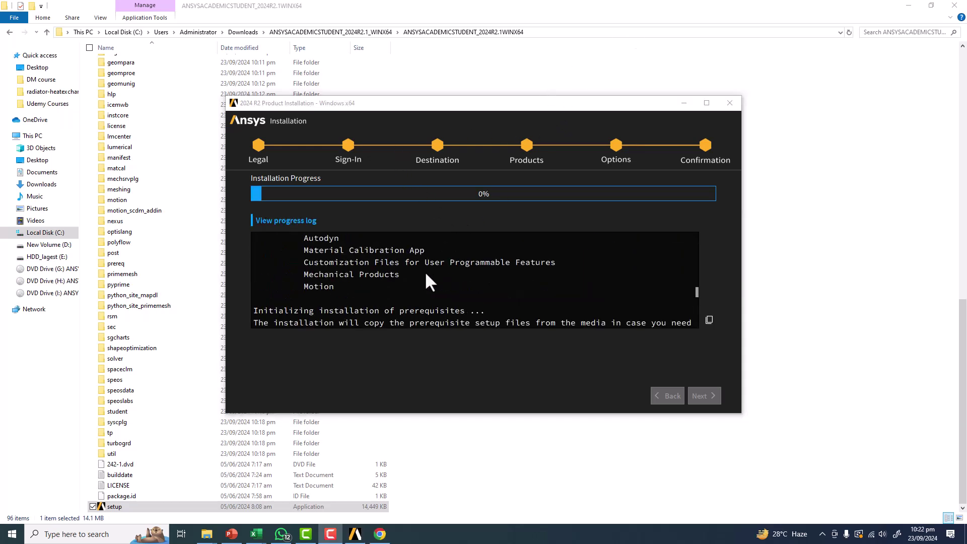
Follow the installation progress by scrolling through the installer's log.
scroll(425, 271, "up", 3)
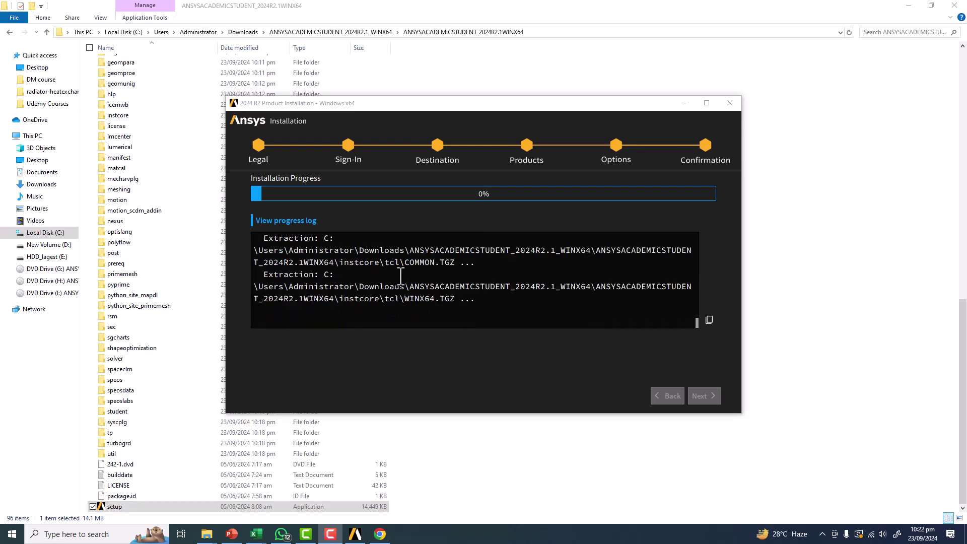
left_click_drag(696, 325, 699, 286)
left_click_drag(696, 321, 697, 236)
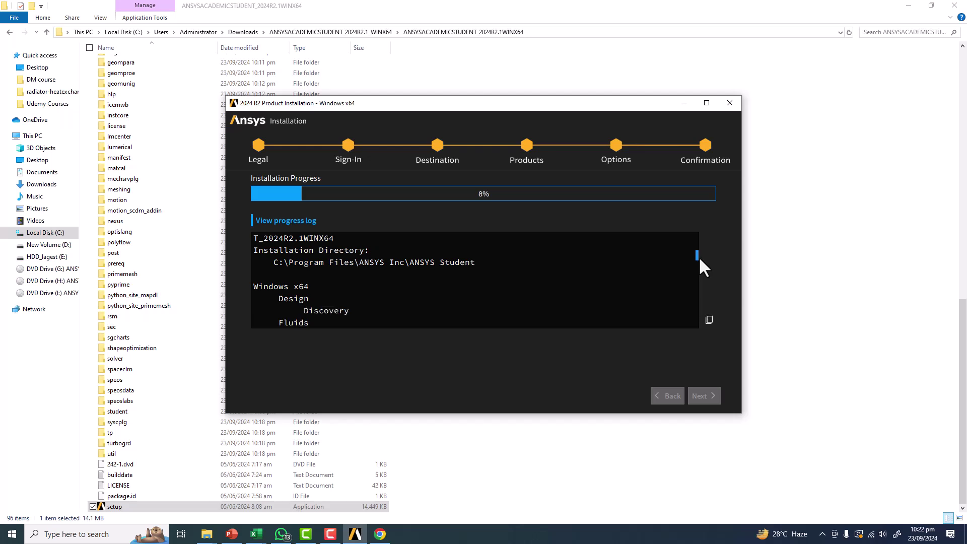
scroll(699, 262, "down", 3)
scroll(700, 271, "down", 2)
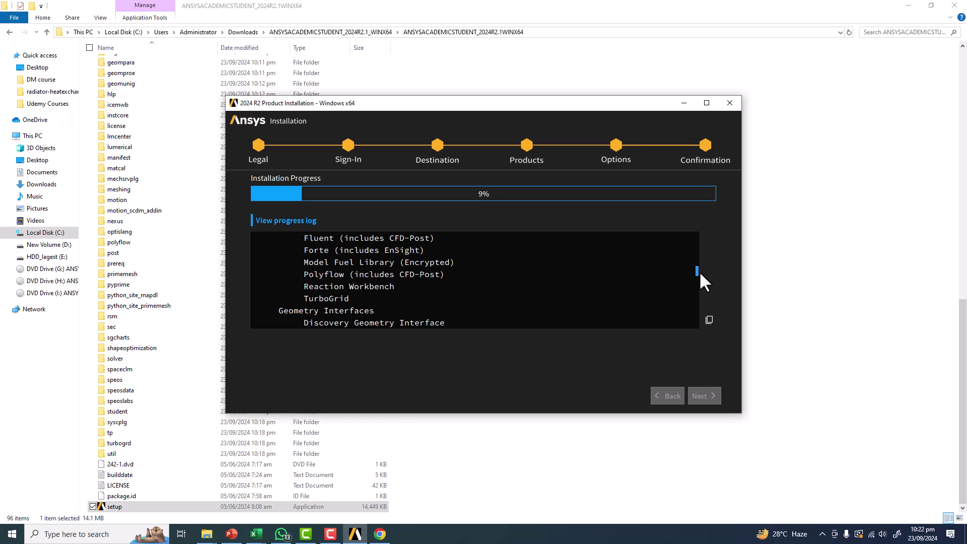
scroll(700, 288, "down", 3)
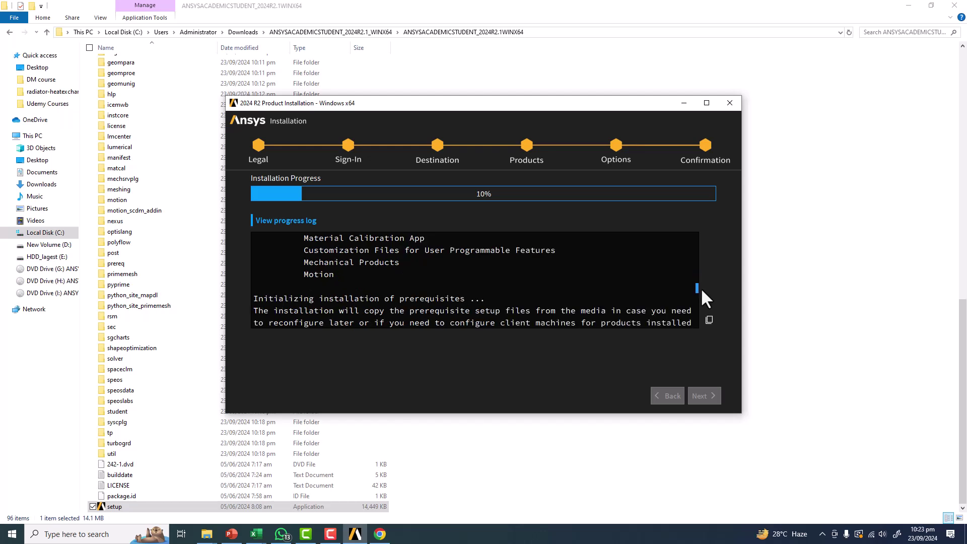
scroll(700, 288, "down", 1)
left_click_drag(700, 289, 695, 322)
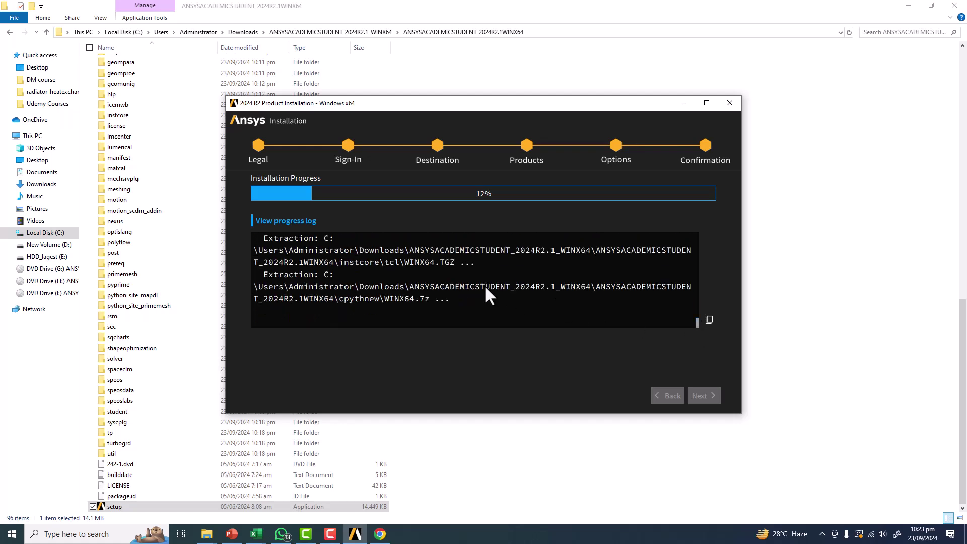
Enlarge the installer window and confirm the log reports 100% and Installation Complete.
left_click_drag(741, 415, 819, 484)
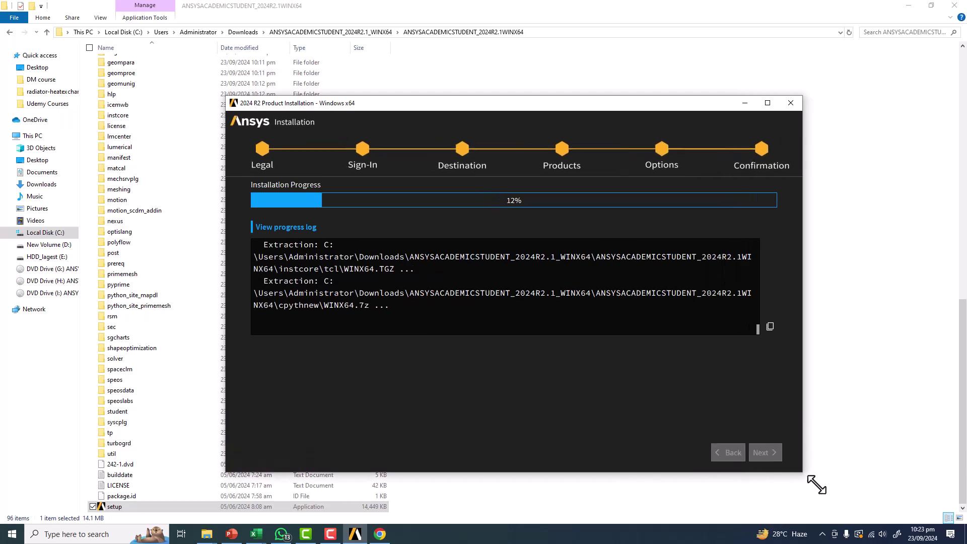
left_click_drag(226, 95, 107, 25)
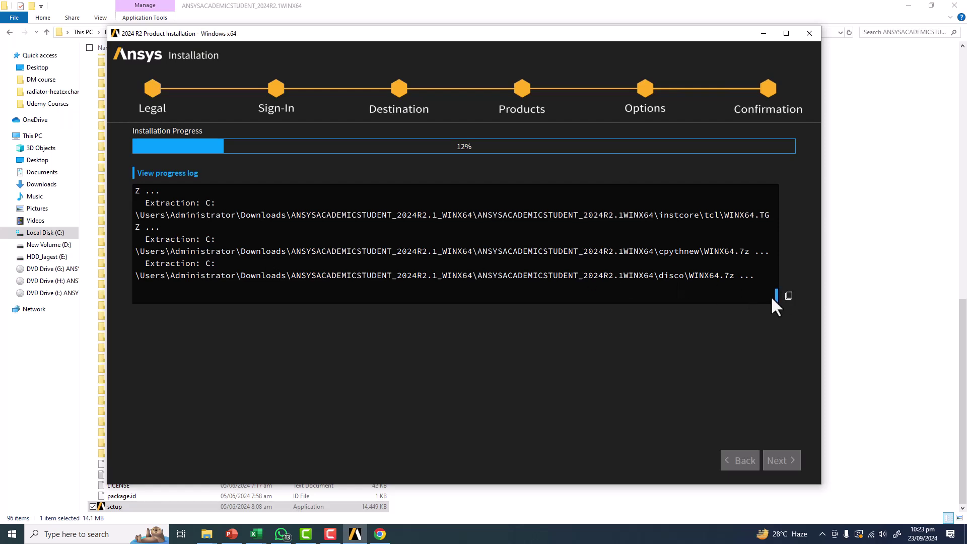
scroll(778, 282, "up", 1)
left_click_drag(777, 285, 778, 206)
scroll(780, 211, "up", 1)
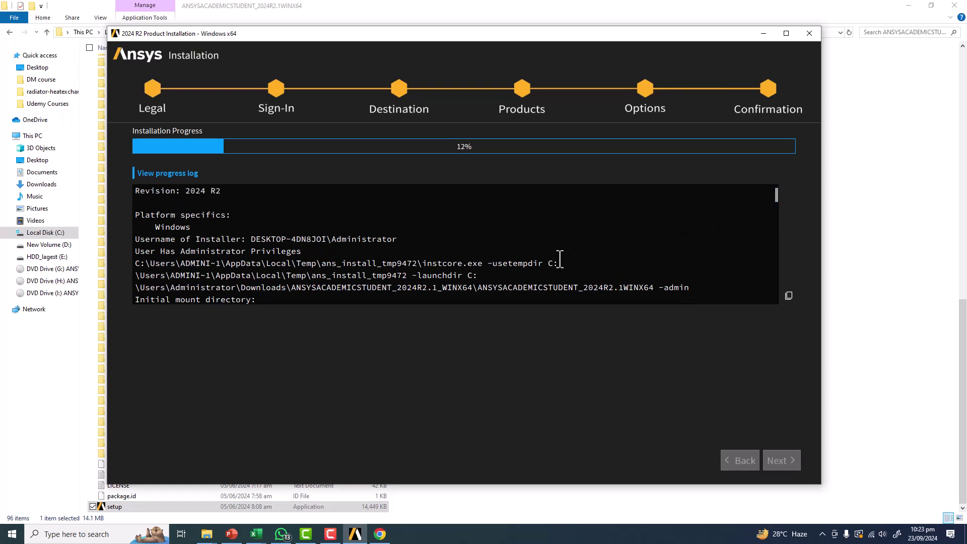
scroll(425, 239, "down", 3)
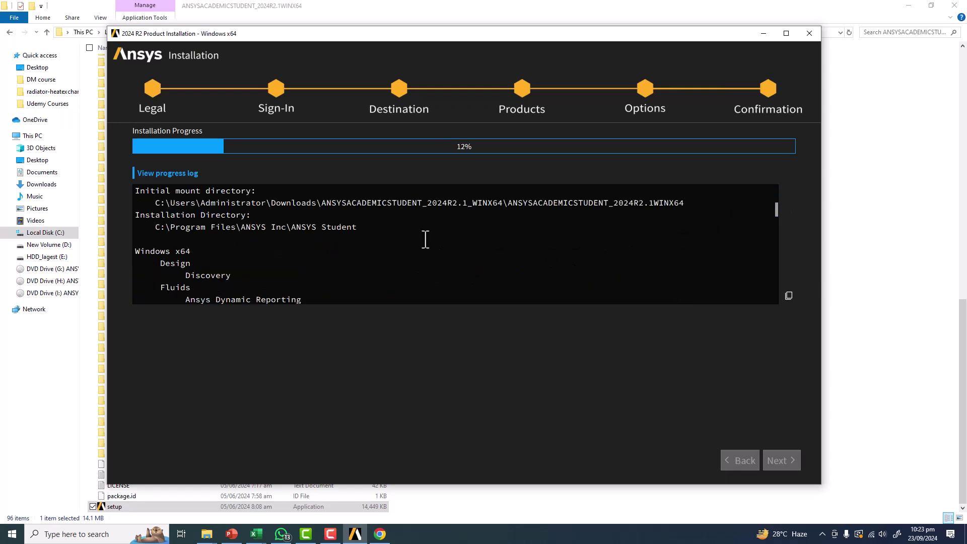
scroll(425, 239, "down", 3)
scroll(425, 239, "down", 3)
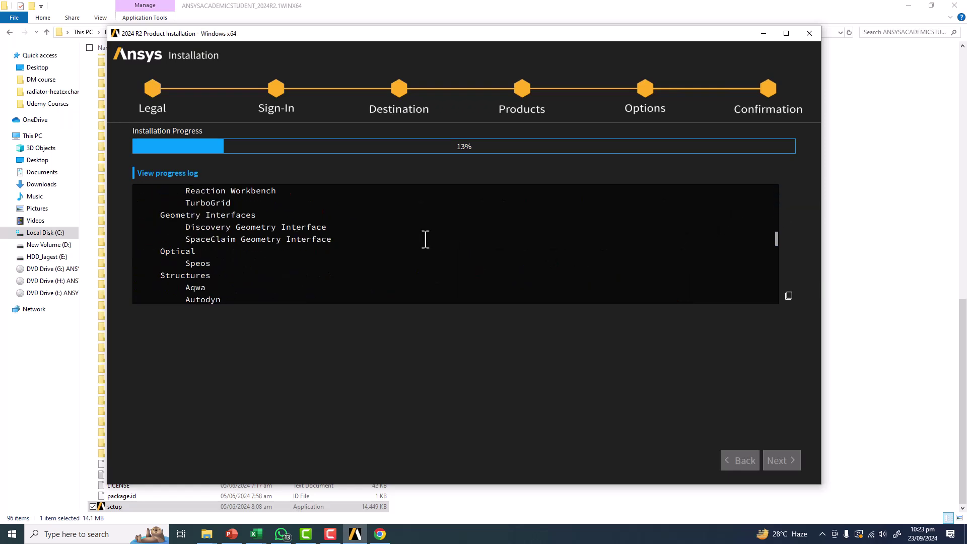
scroll(426, 239, "down", 5)
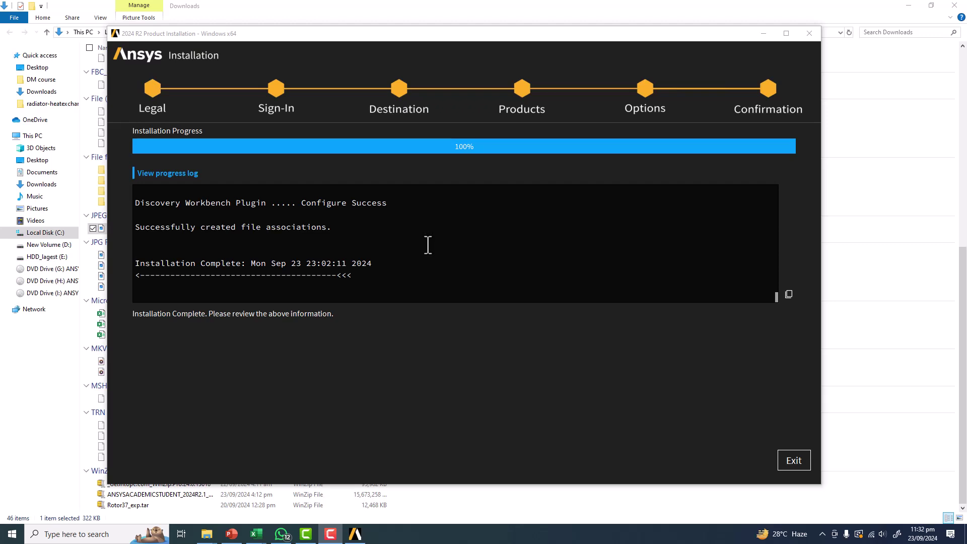
Close the finished installer and expand the Ansys 2024 R2 folder in the Start menu.
left_click(790, 460)
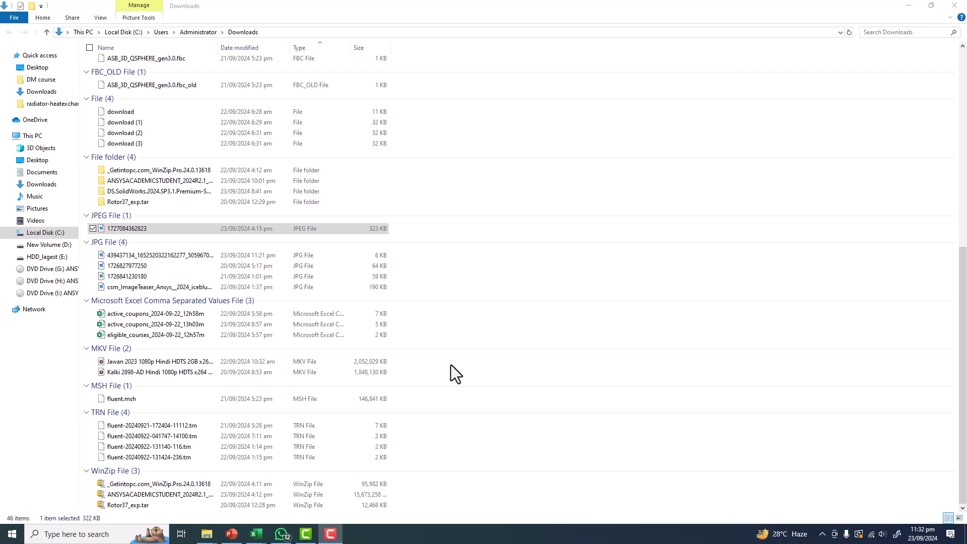
left_click(10, 535)
scroll(96, 370, "down", 2)
scroll(98, 371, "down", 1)
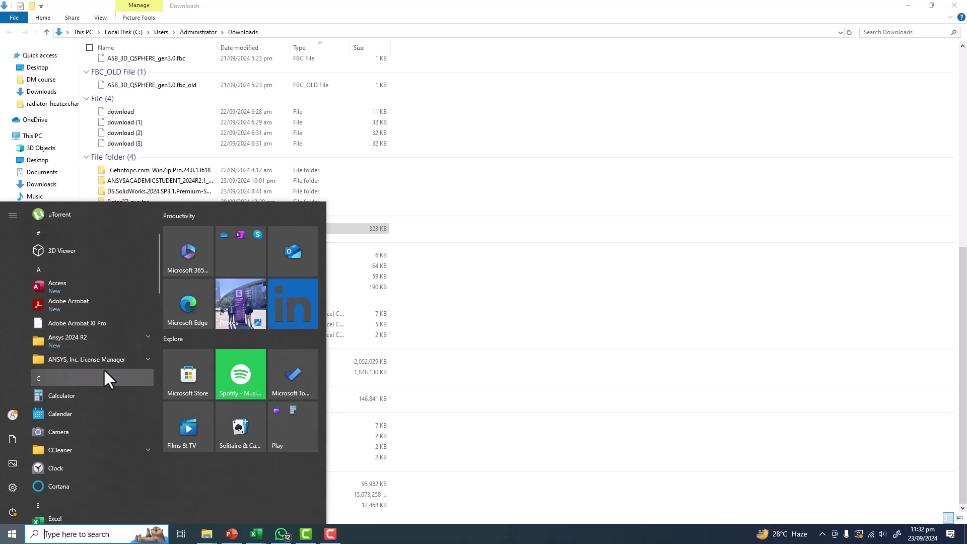
left_click(90, 346)
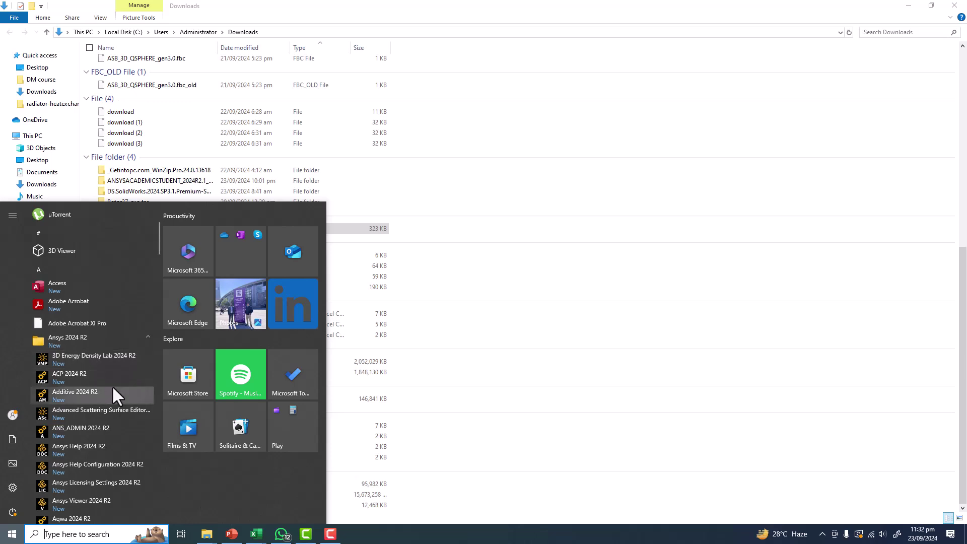
Browse the Ansys 2024 R2 programs to locate Workbench 2024 R2.
scroll(111, 395, "down", 3)
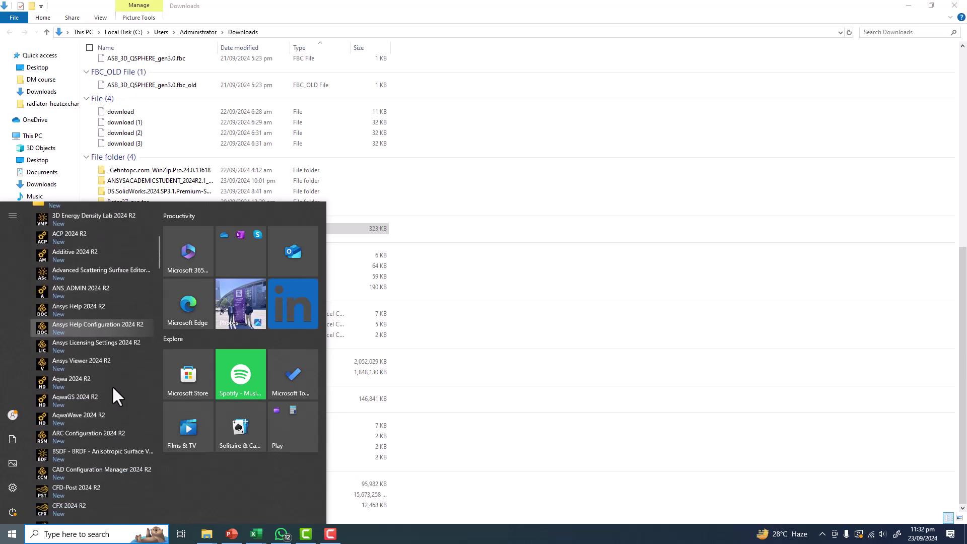
scroll(112, 395, "up", 2)
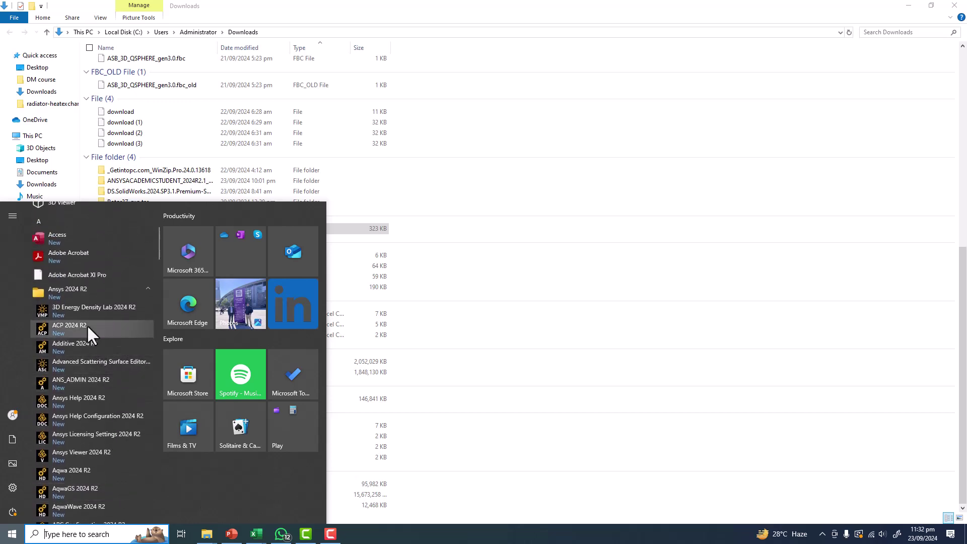
scroll(91, 343, "down", 4)
scroll(91, 350, "down", 10)
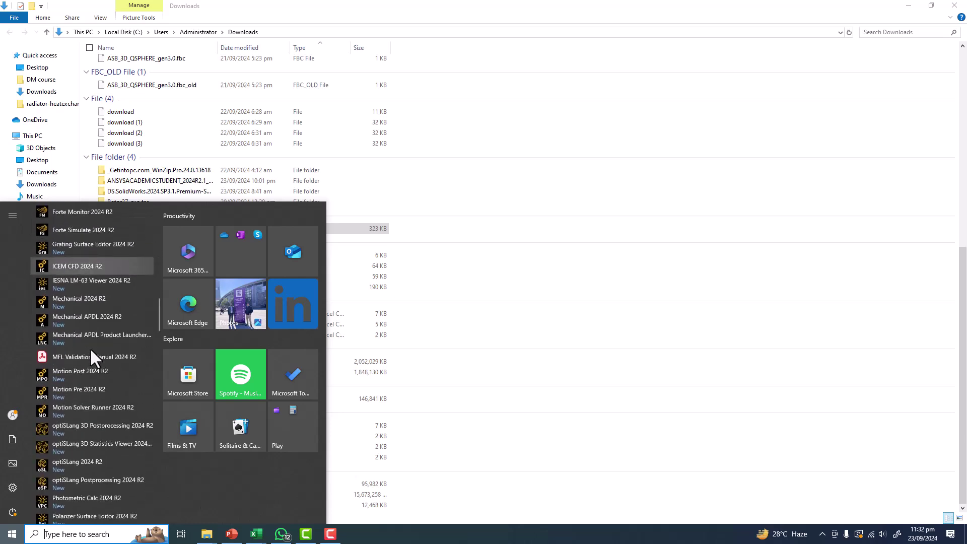
scroll(89, 348, "down", 2)
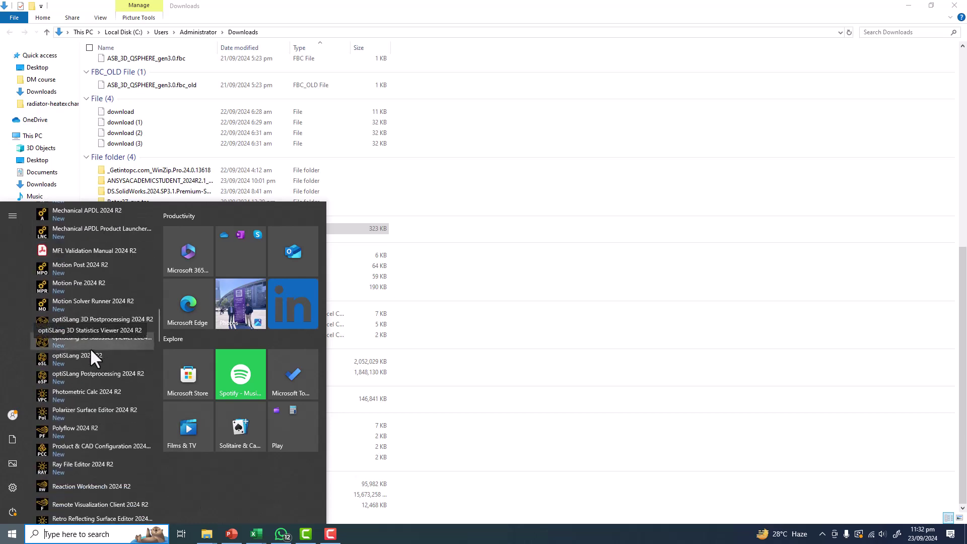
scroll(89, 348, "up", 2)
scroll(91, 351, "up", 15)
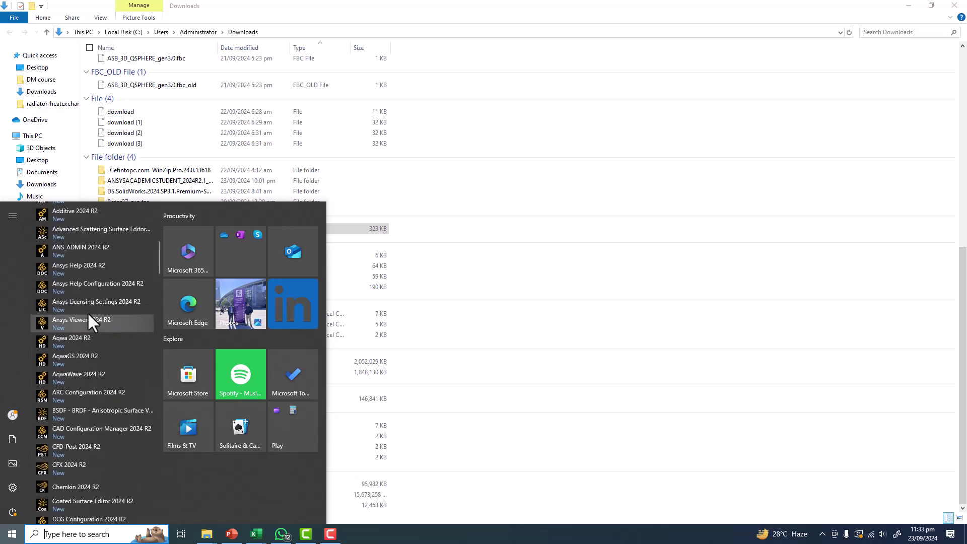
scroll(86, 312, "down", 18)
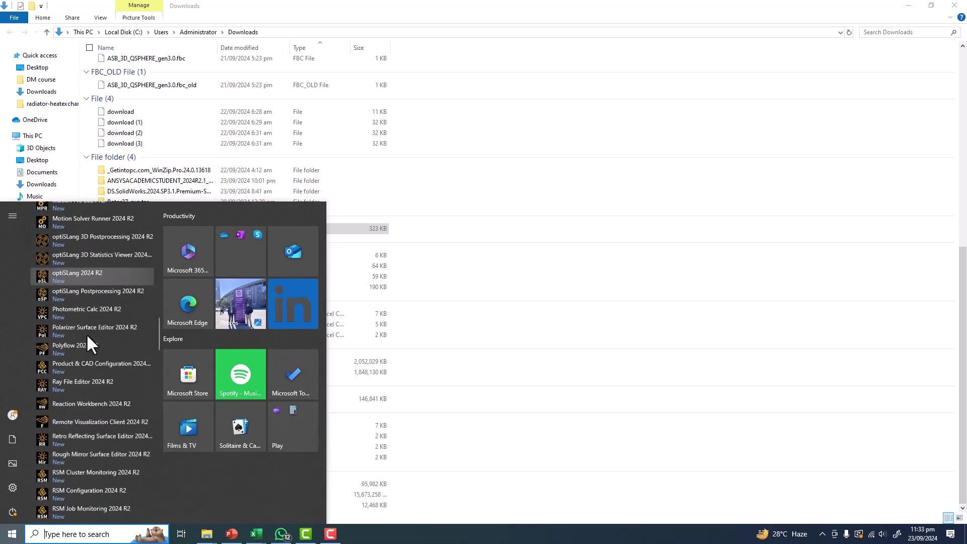
scroll(89, 355, "down", 5)
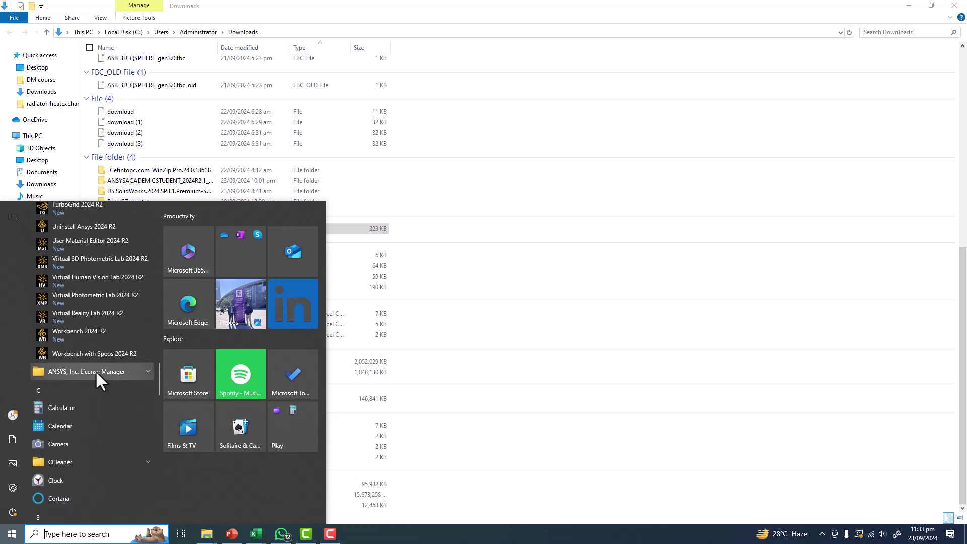
Launch Workbench 2024 R2, allow it through the firewall, and start Fluent 2024 R2 from its launcher.
left_click(91, 334)
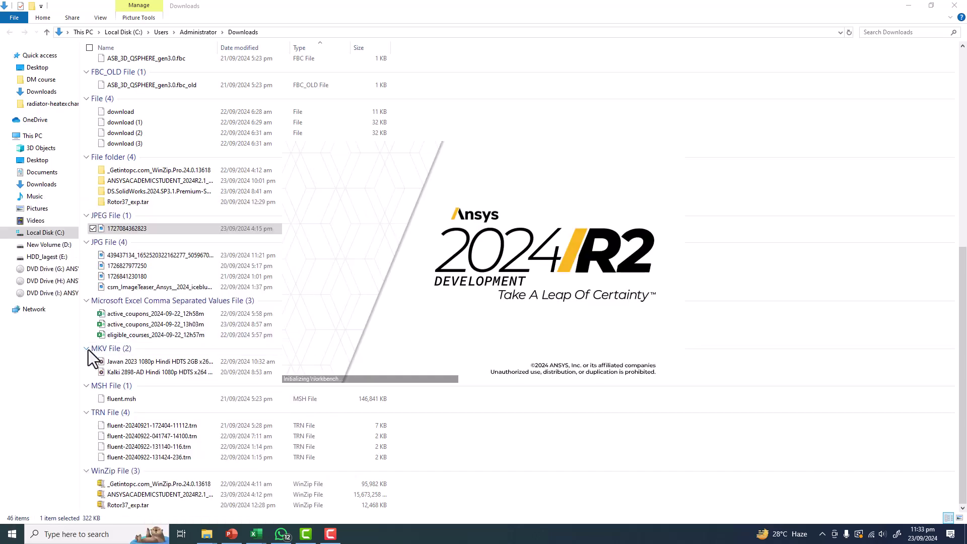
left_click(547, 361)
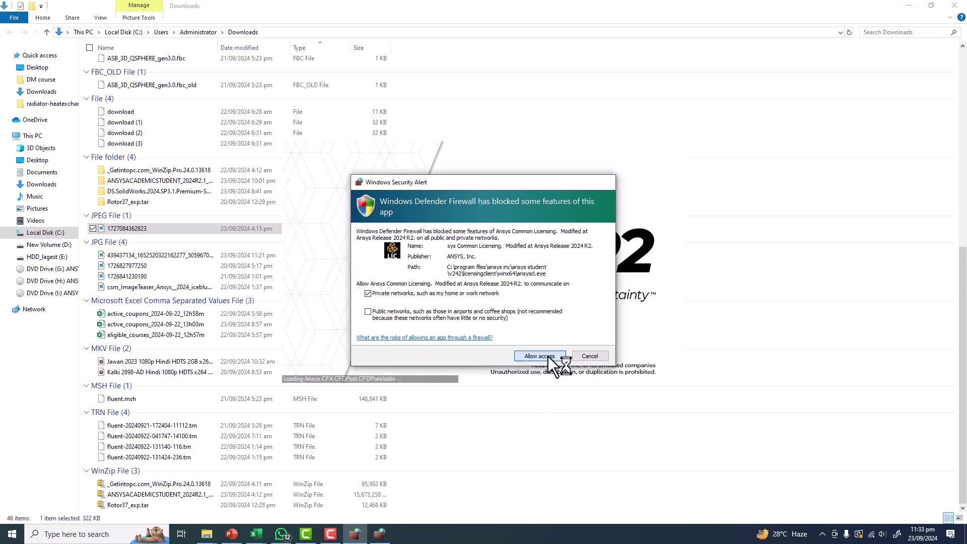
left_click(78, 534)
type("f")
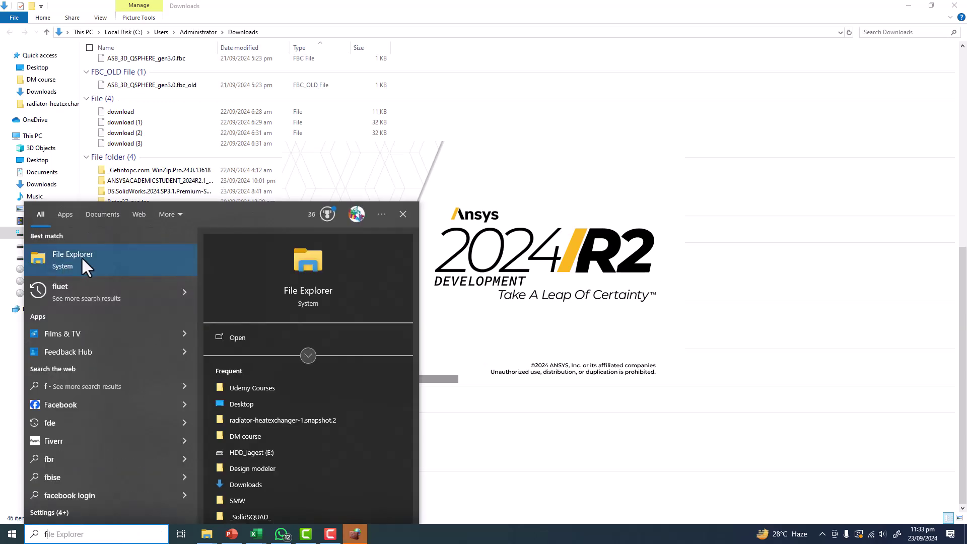
type("luen")
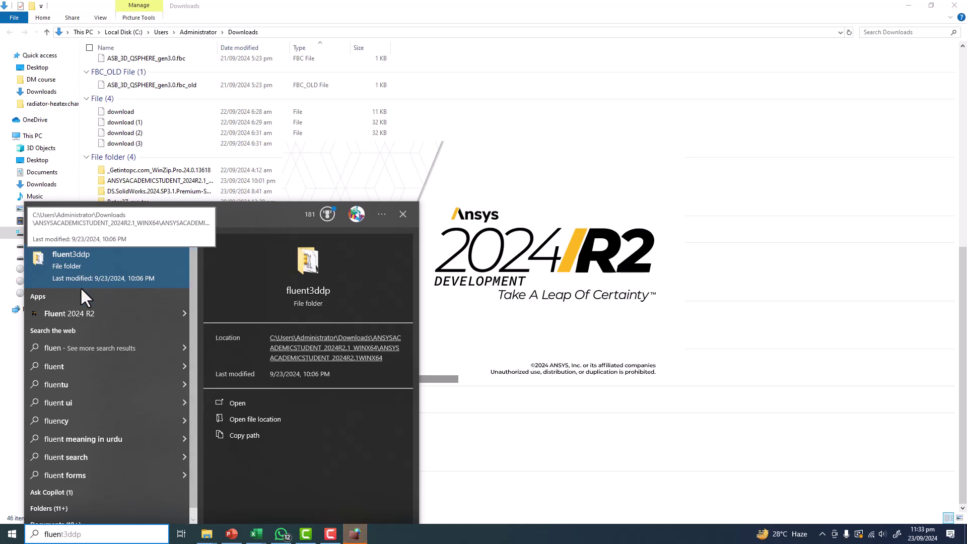
left_click(83, 314)
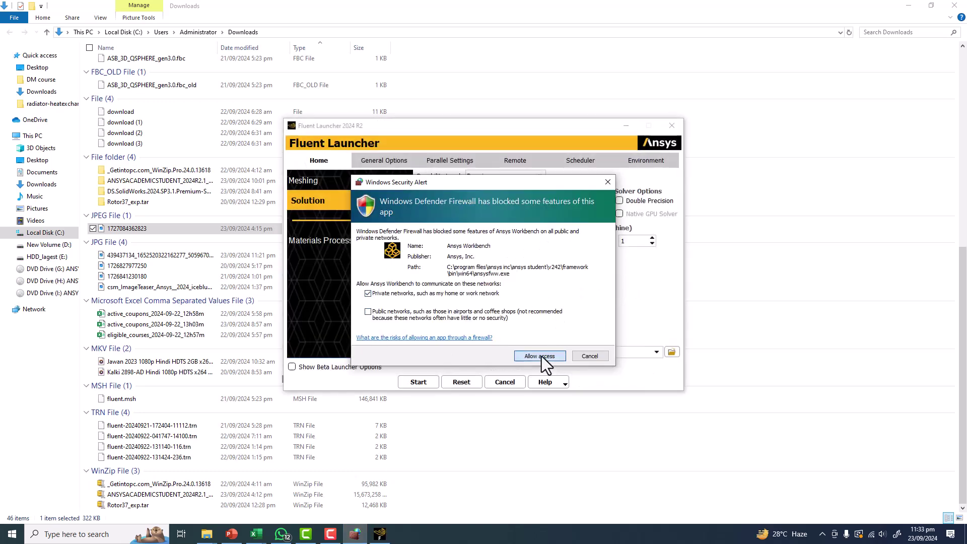
left_click(542, 355)
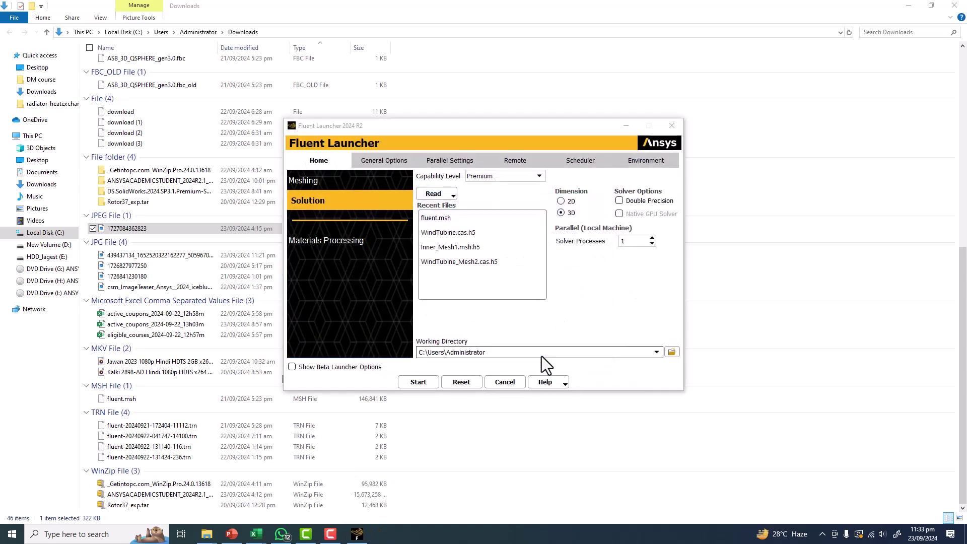
left_click(409, 381)
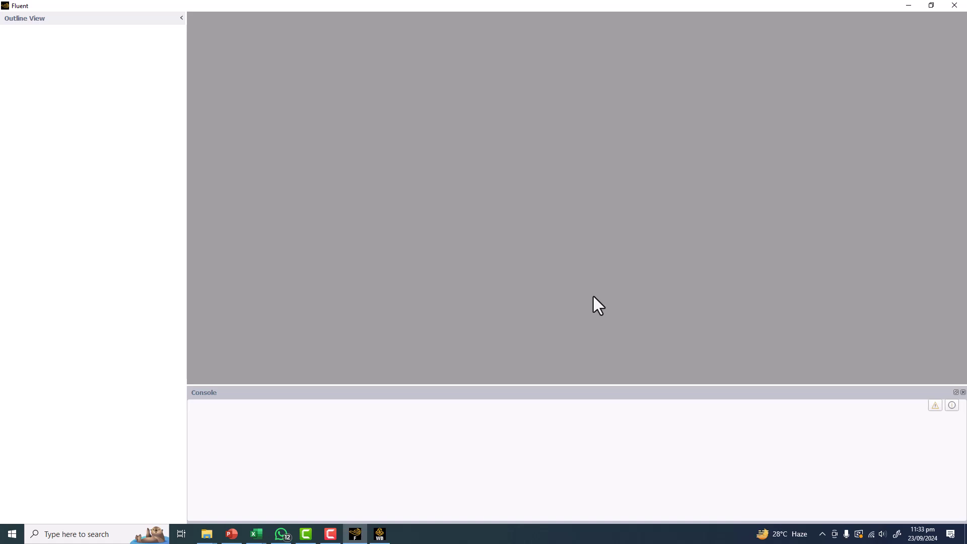
Bring Workbench forward, maximize it, and expand the Component Systems toolbox group.
left_click(355, 533)
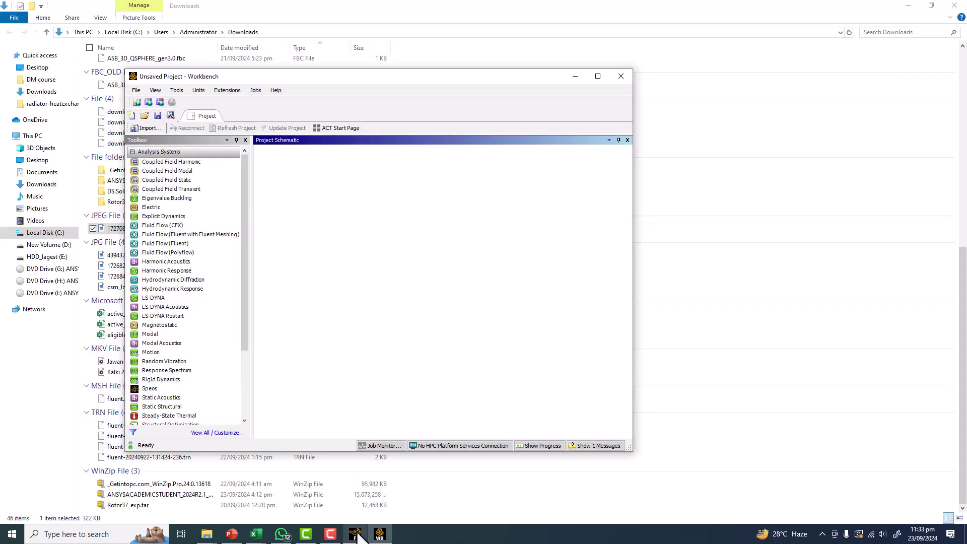
double_click(458, 77)
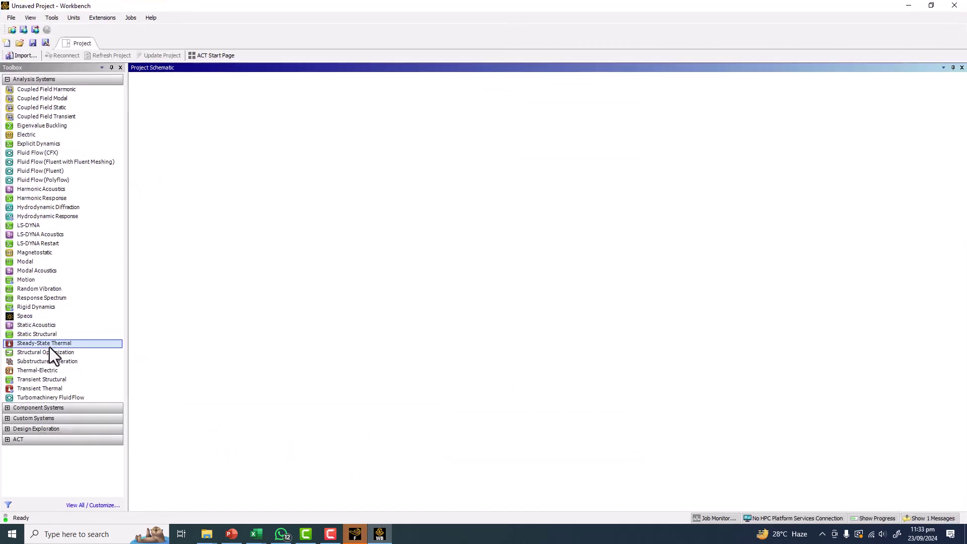
left_click(4, 411)
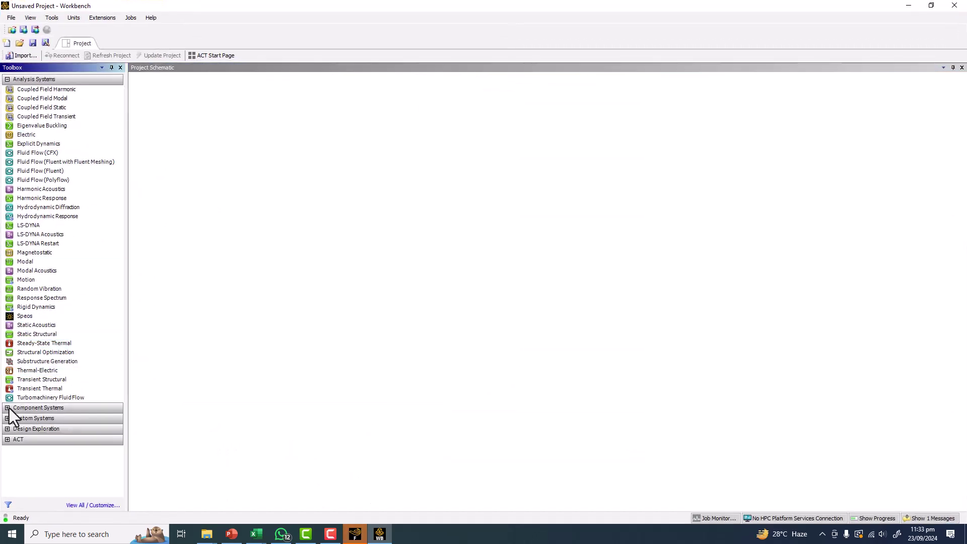
left_click(4, 400)
left_click(7, 408)
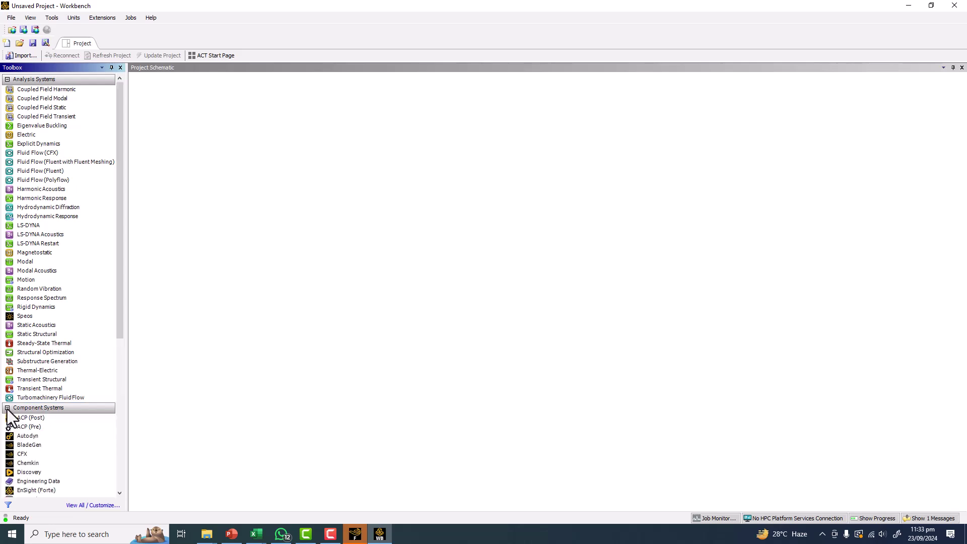
Add a standalone Geometry system, open its Geometry cell in the editor, then minimize Workbench.
scroll(35, 394, "down", 4)
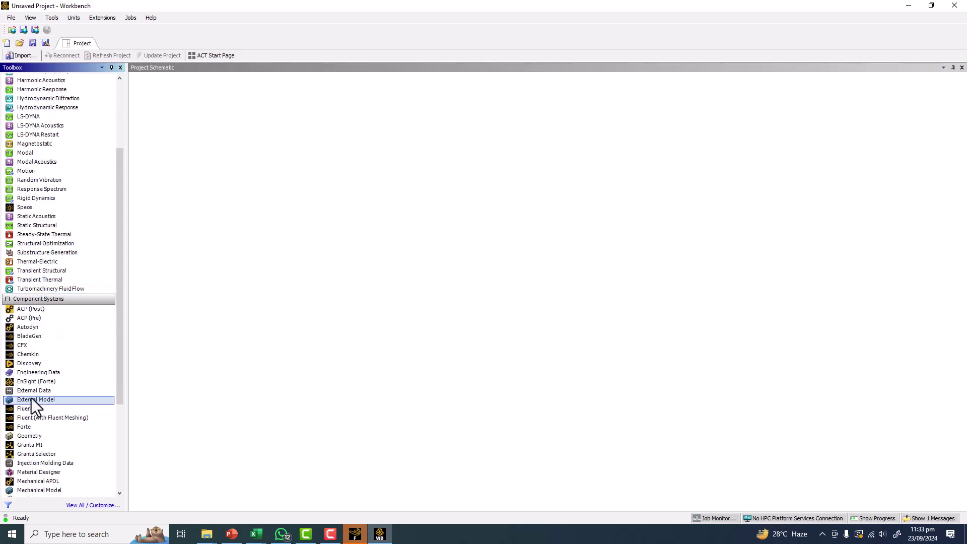
left_click_drag(25, 437, 184, 129)
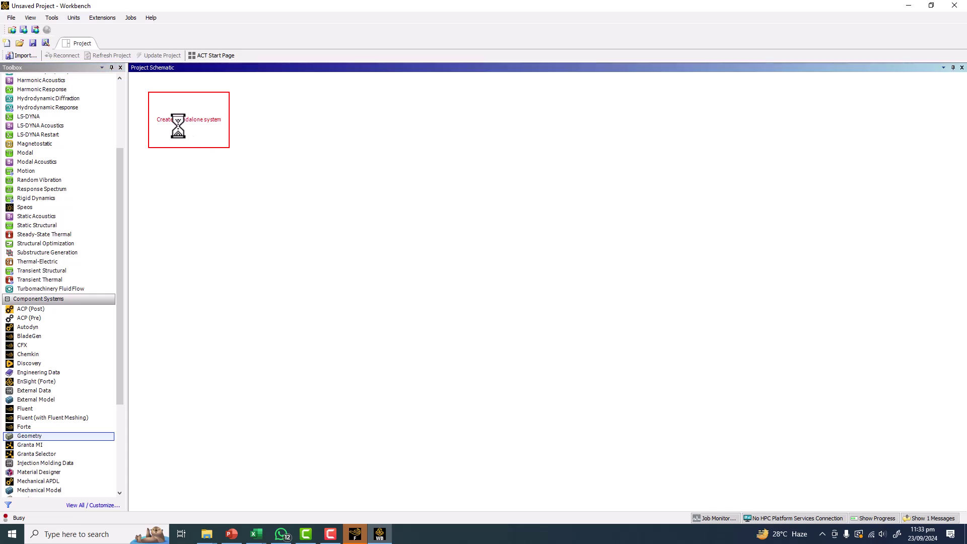
double_click(185, 118)
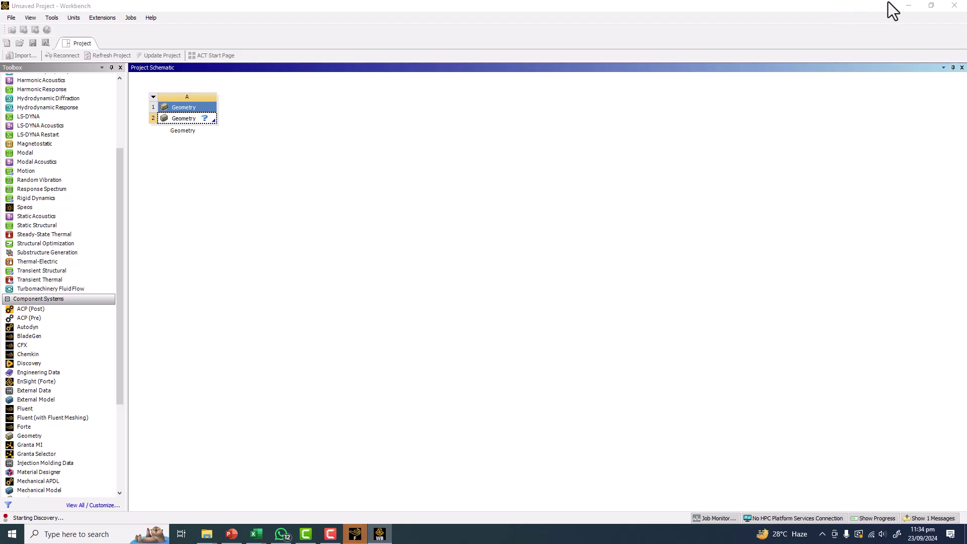
left_click(905, 6)
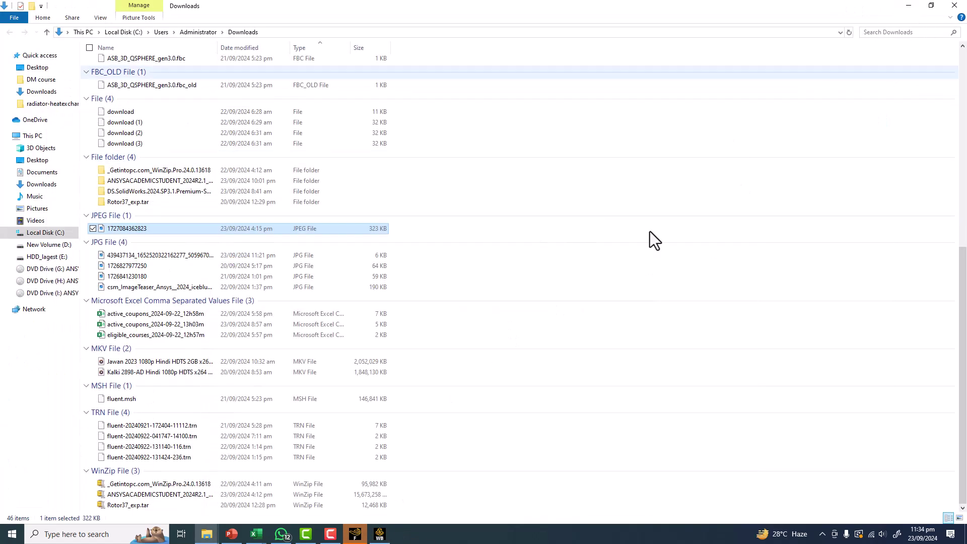
Bring Fluent forward and show its Help > Version info: Revision 24.2.0 for ANSYS 2024 R2.
left_click(355, 534)
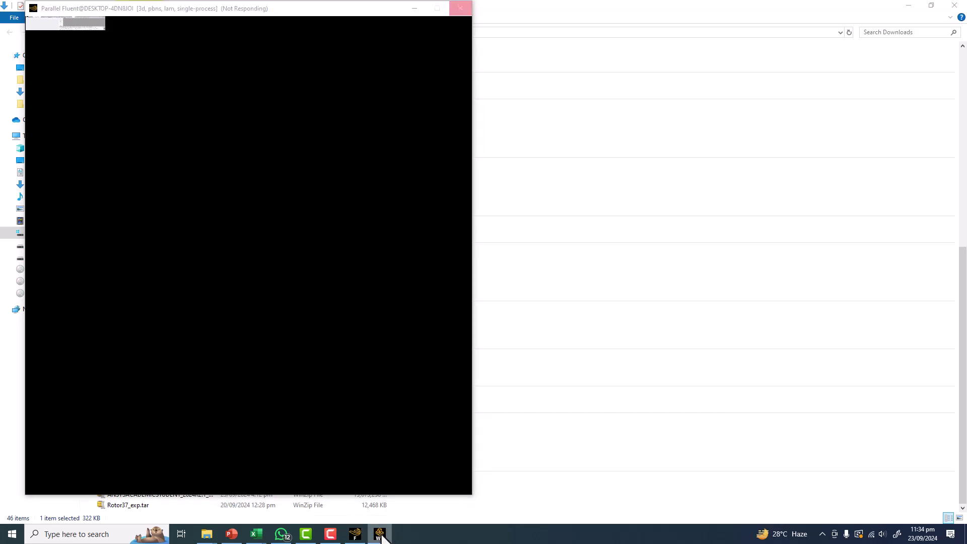
left_click(661, 143)
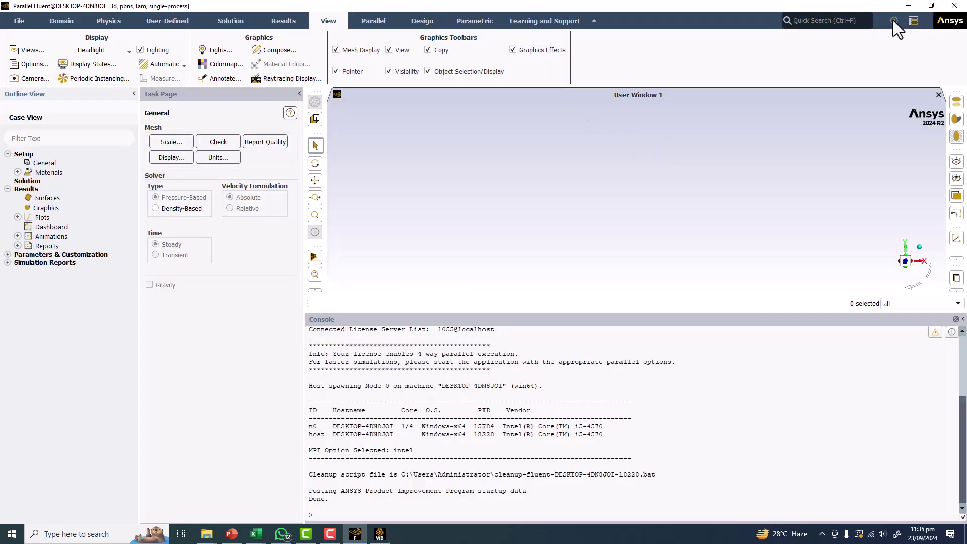
left_click(895, 21)
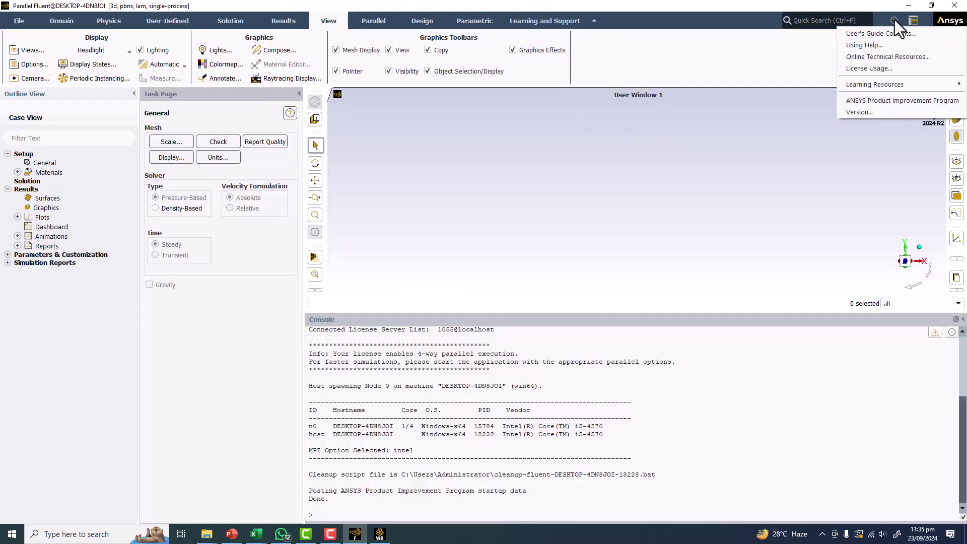
left_click(871, 111)
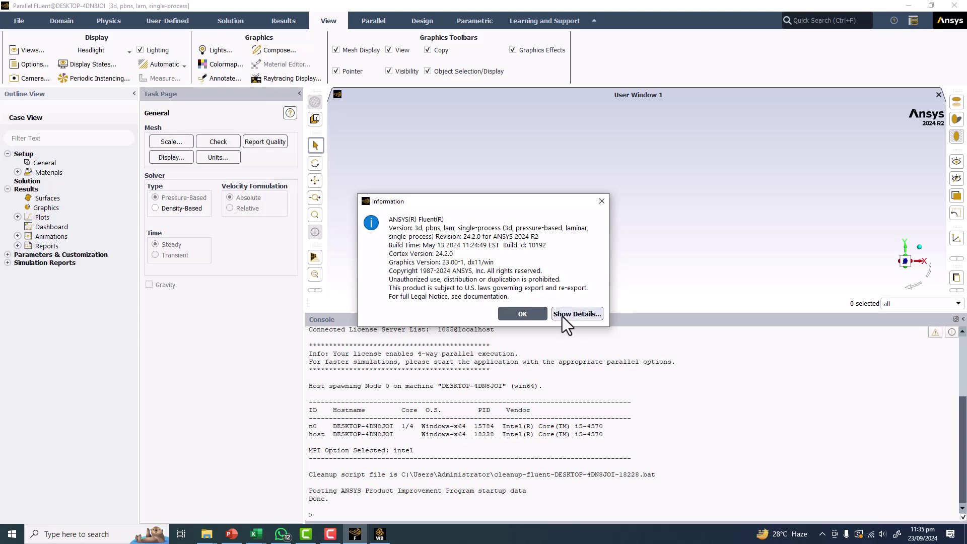
Close the version dialog and launch Ansys Licensing Settings 2024 R2 from the Start menu's Ansys 2024 R2 folder.
left_click(529, 315)
left_click(13, 534)
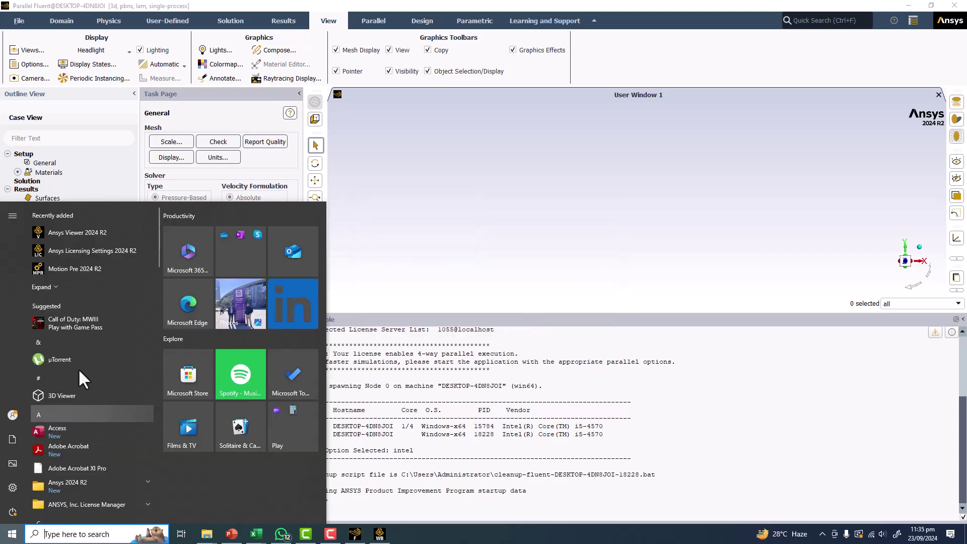
scroll(95, 413, "down", 1)
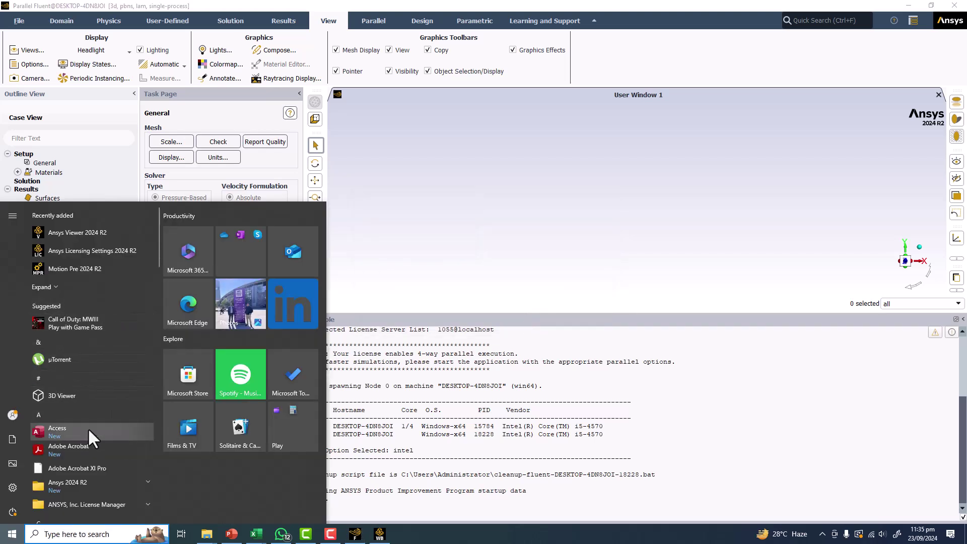
left_click(87, 434)
scroll(97, 438, "down", 3)
scroll(113, 358, "down", 3)
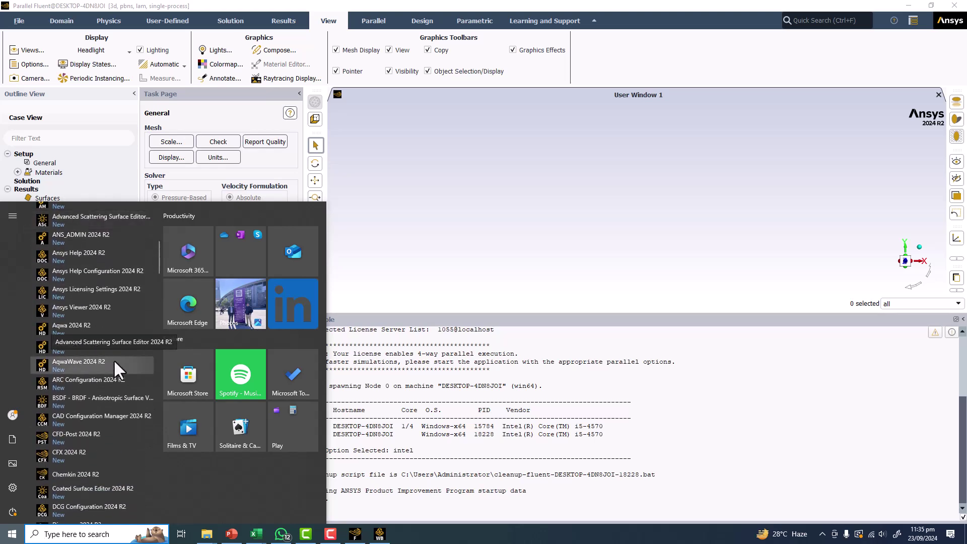
scroll(116, 418, "down", 4)
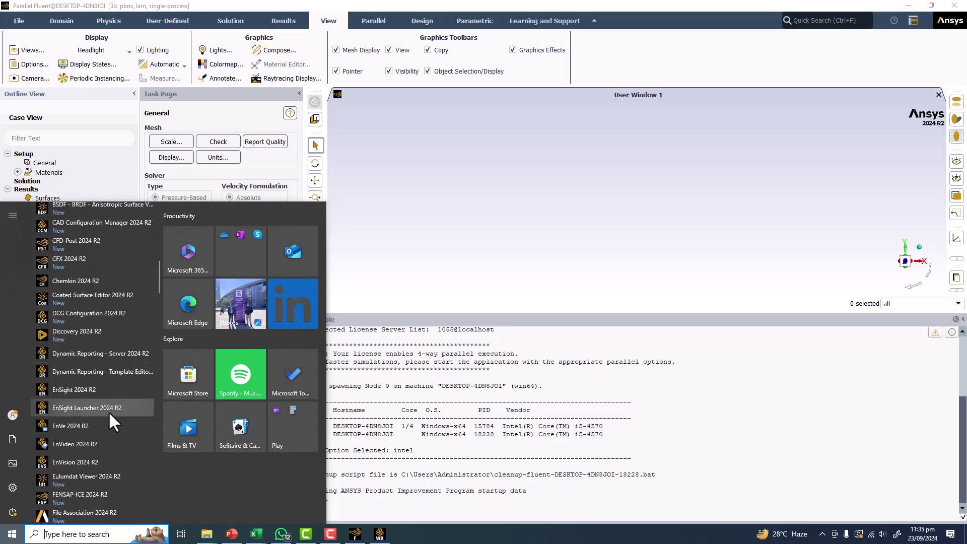
scroll(107, 411, "up", 3)
scroll(107, 411, "up", 3)
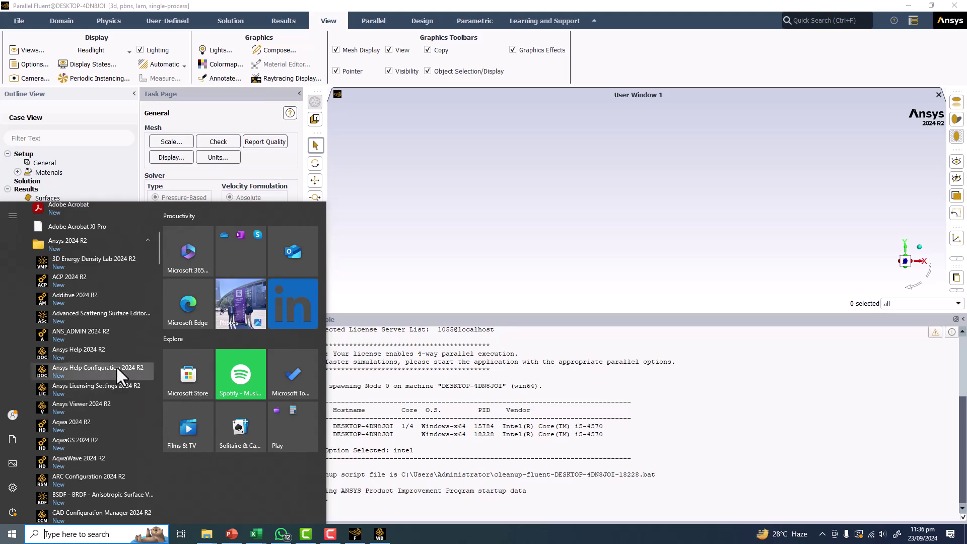
left_click(114, 392)
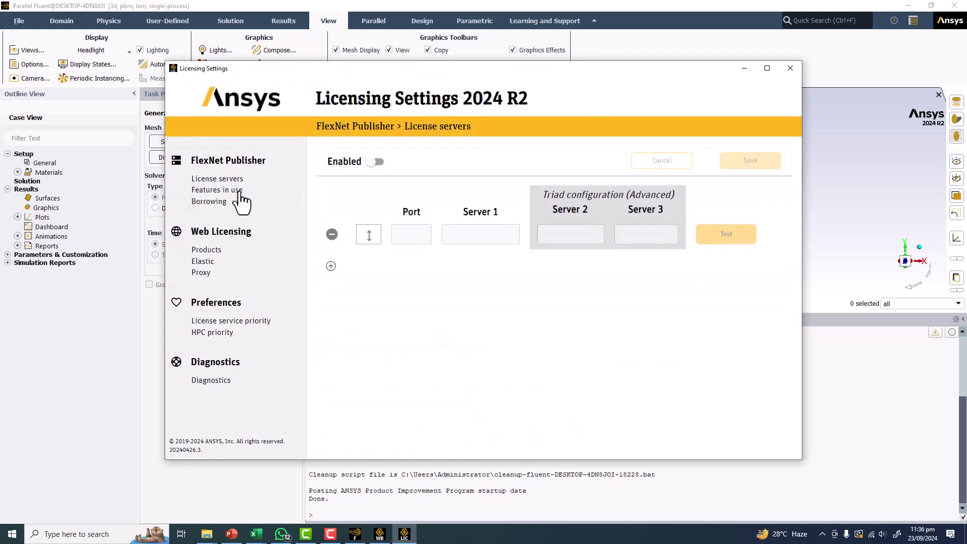
Review the Features in use, Borrowing, Products, License service priority, HPC priority and Diagnostics pages, then close Licensing Settings.
left_click(216, 190)
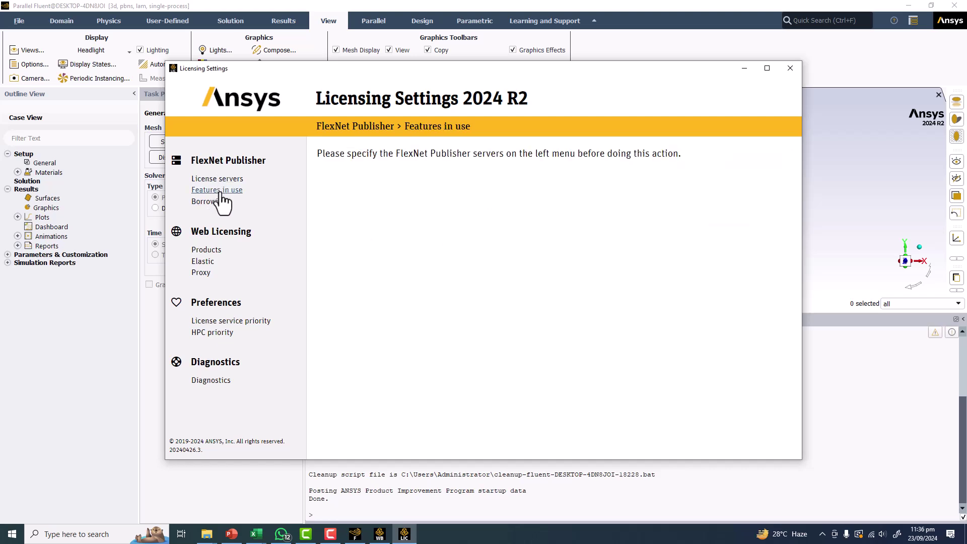
left_click(220, 204)
left_click(209, 251)
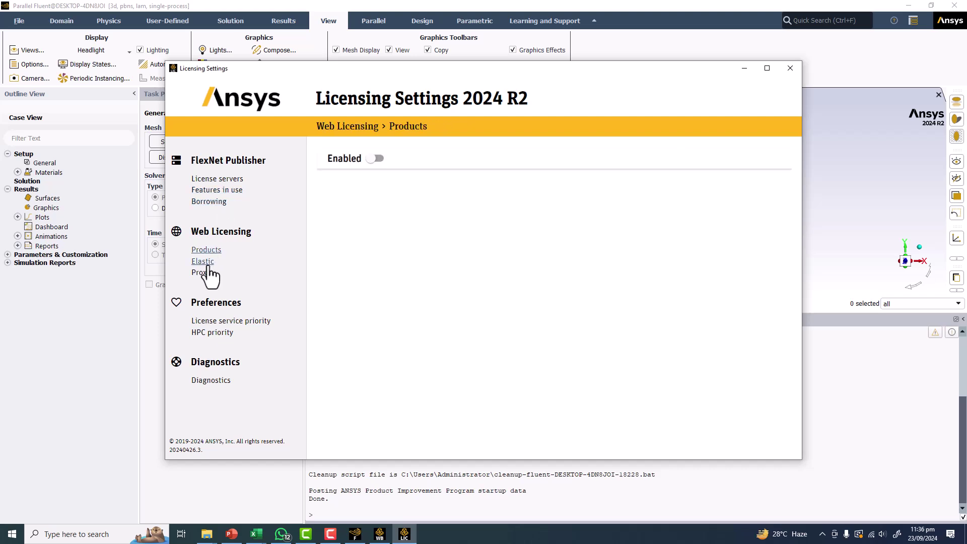
left_click(214, 321)
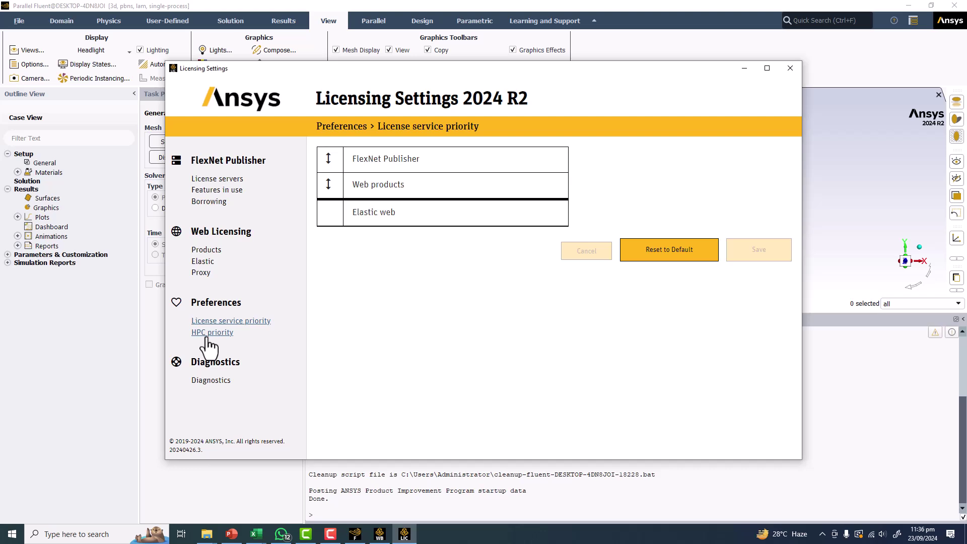
left_click(208, 333)
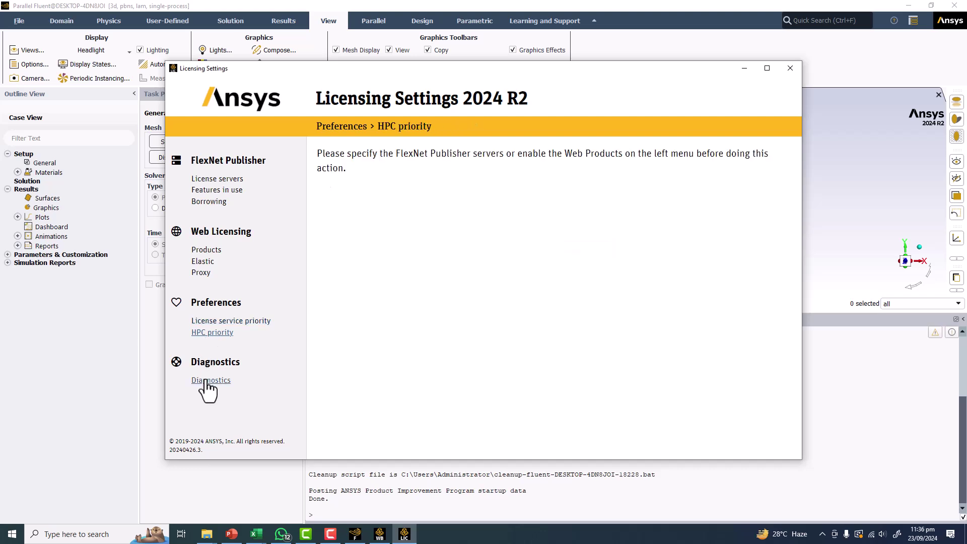
left_click(206, 380)
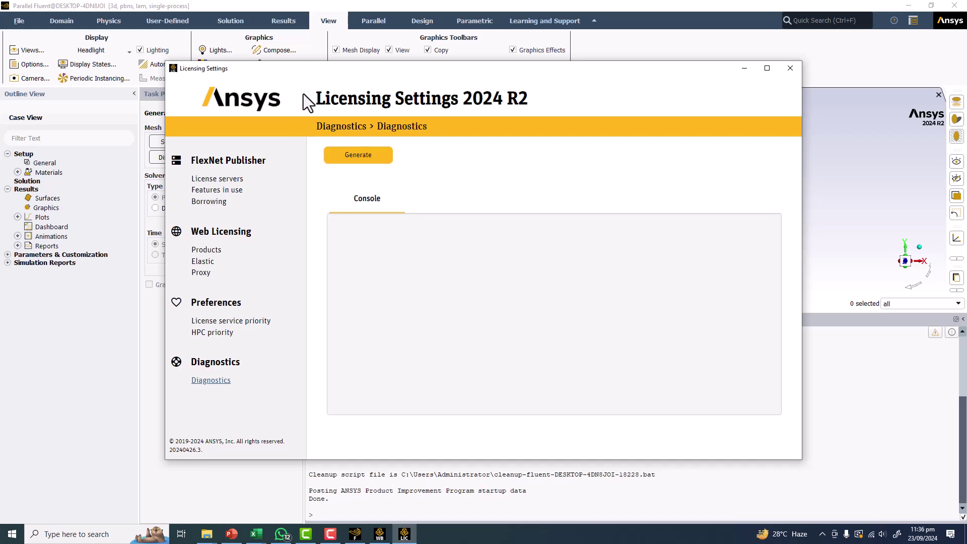
left_click(790, 69)
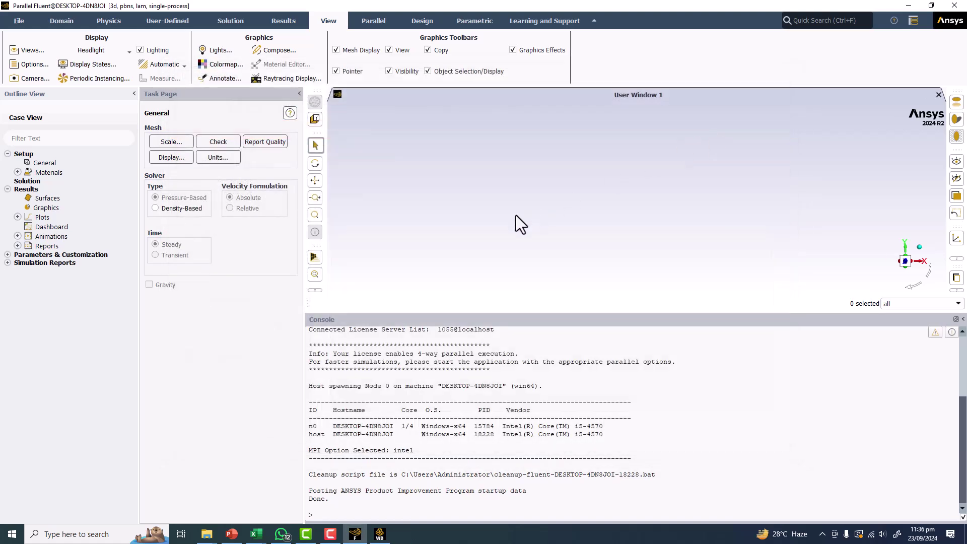